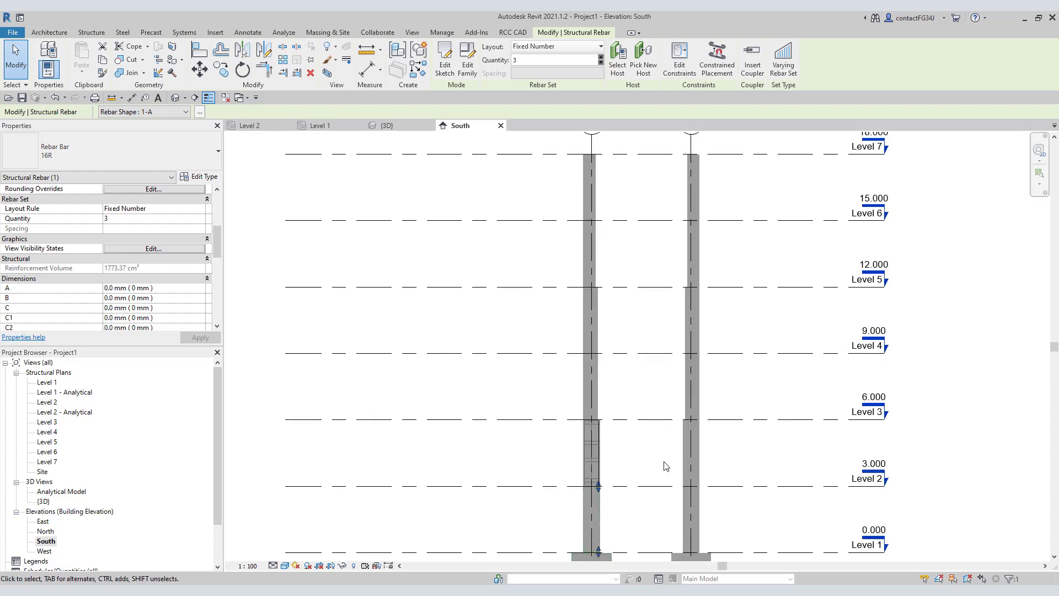
- Inspect the columns in the South elevation and the reinforcement inside the lower 600 x 750 mm column in 3D
scroll(626, 286, "up", 4)
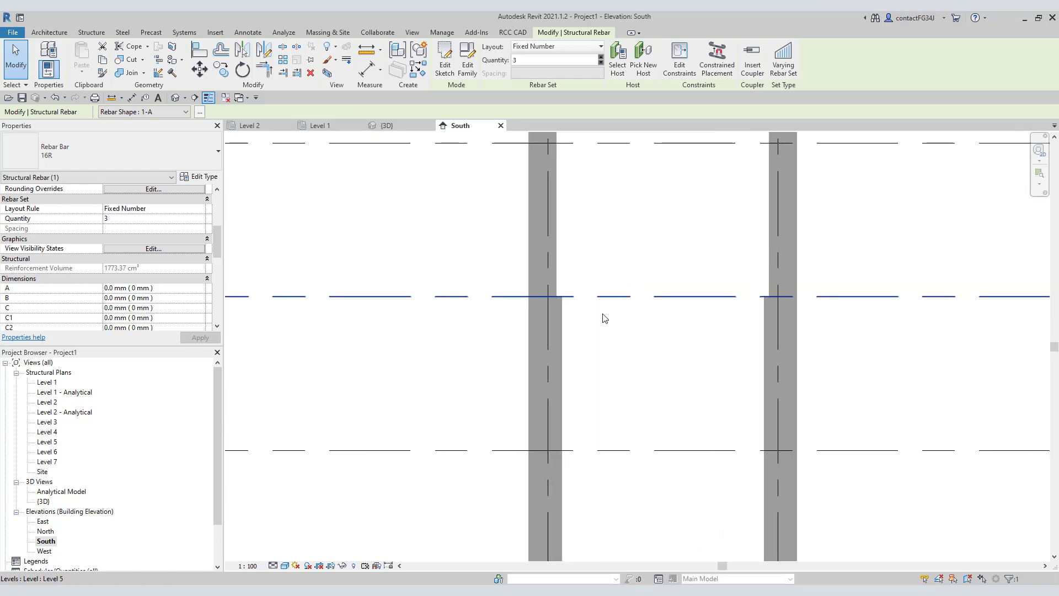
scroll(604, 321, "down", 5)
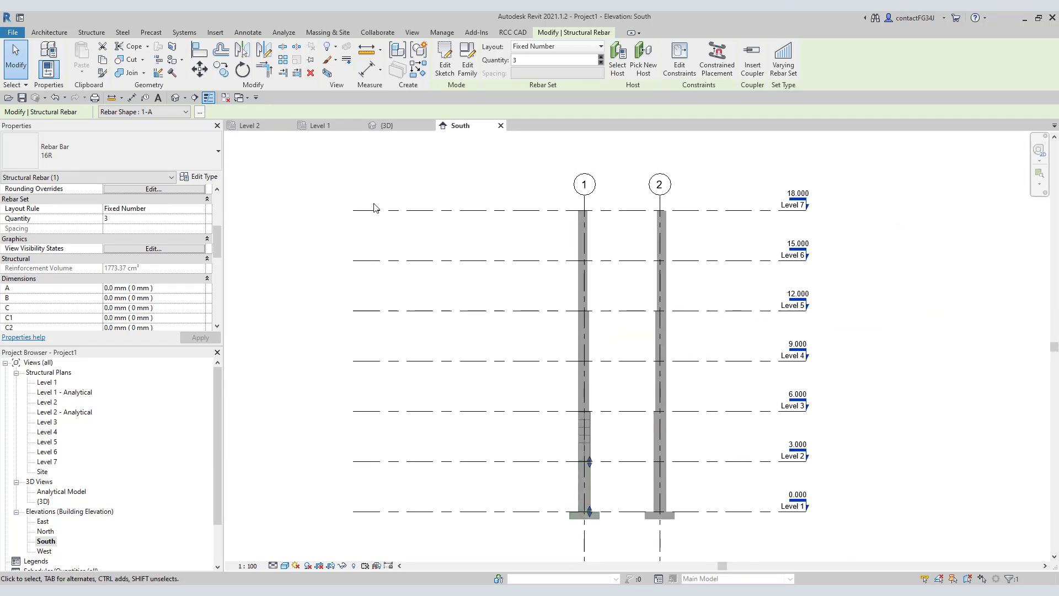
left_click(179, 102)
scroll(584, 538, "up", 6)
scroll(580, 522, "up", 2)
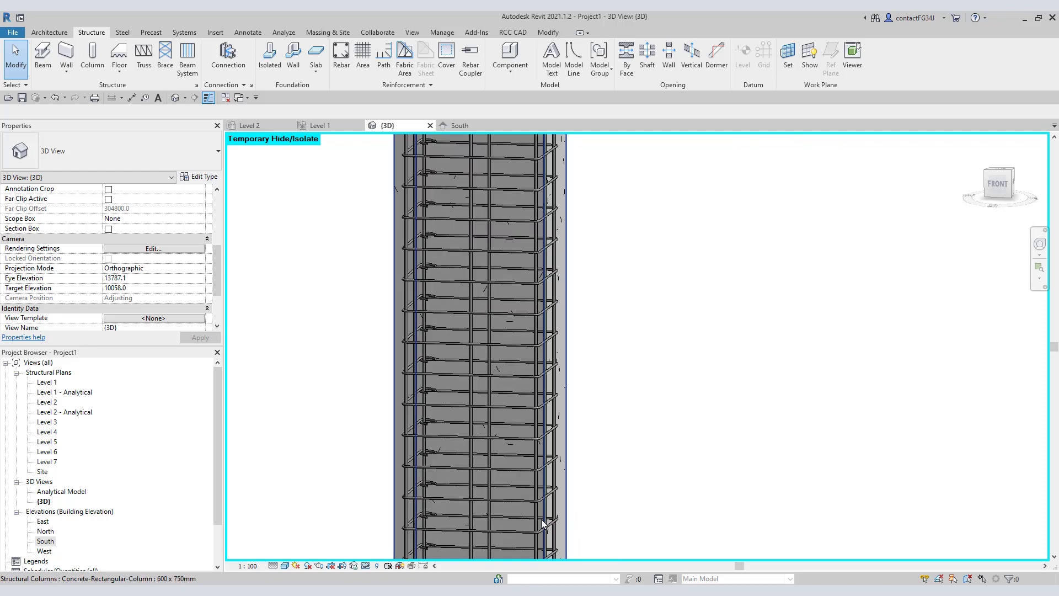
left_click(542, 524)
scroll(634, 422, "down", 3)
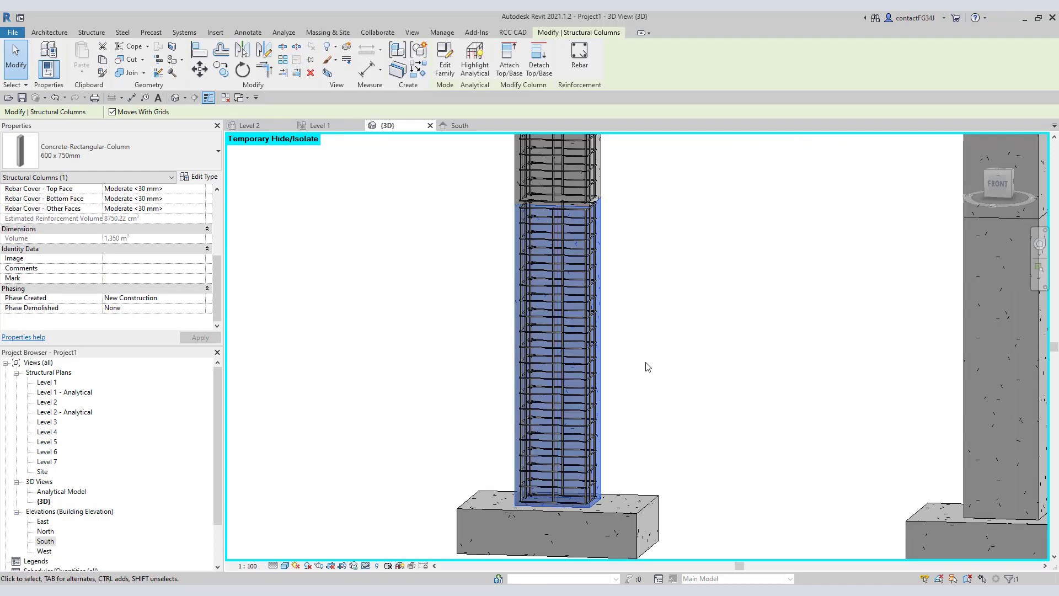
- Examine both stepped columns, their footings and the two reinforced lower storeys from several sides in 3D
left_click(647, 366)
scroll(648, 367, "down", 5)
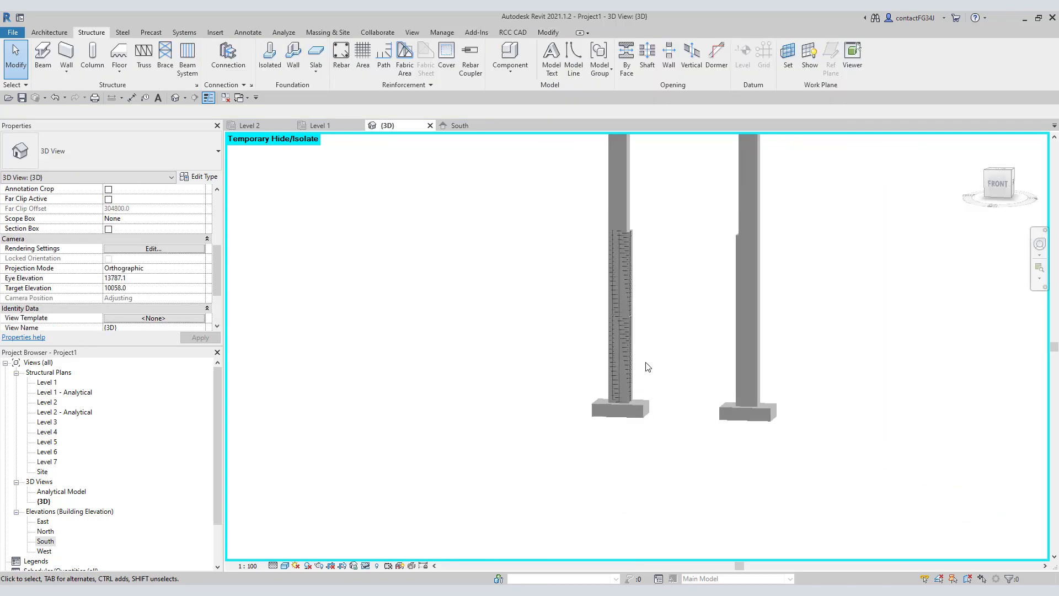
scroll(650, 367, "down", 1)
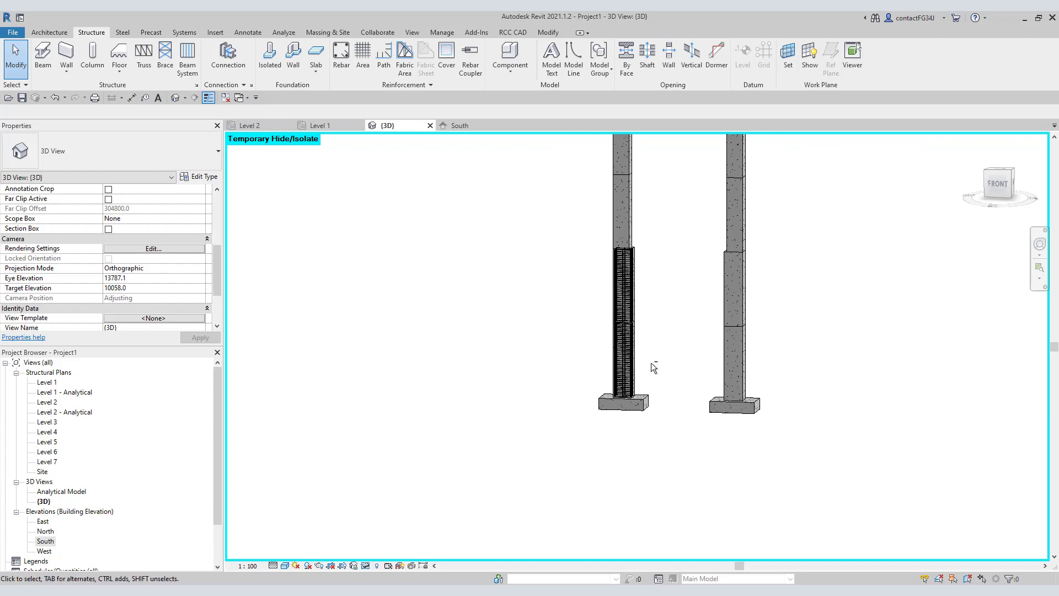
mouse_move(651, 364)
middle_mouse_down("shift")
mouse_move(593, 395)
mouse_move(619, 419)
mouse_move(665, 370)
middle_mouse_up("shift")
scroll(663, 475, "down", 3)
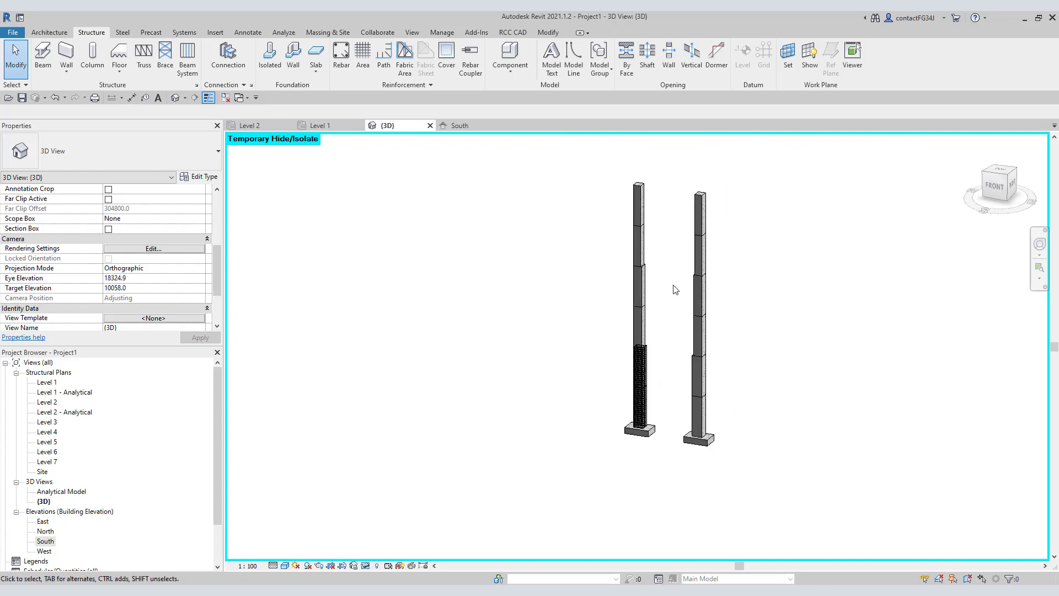
scroll(673, 297, "up", 2)
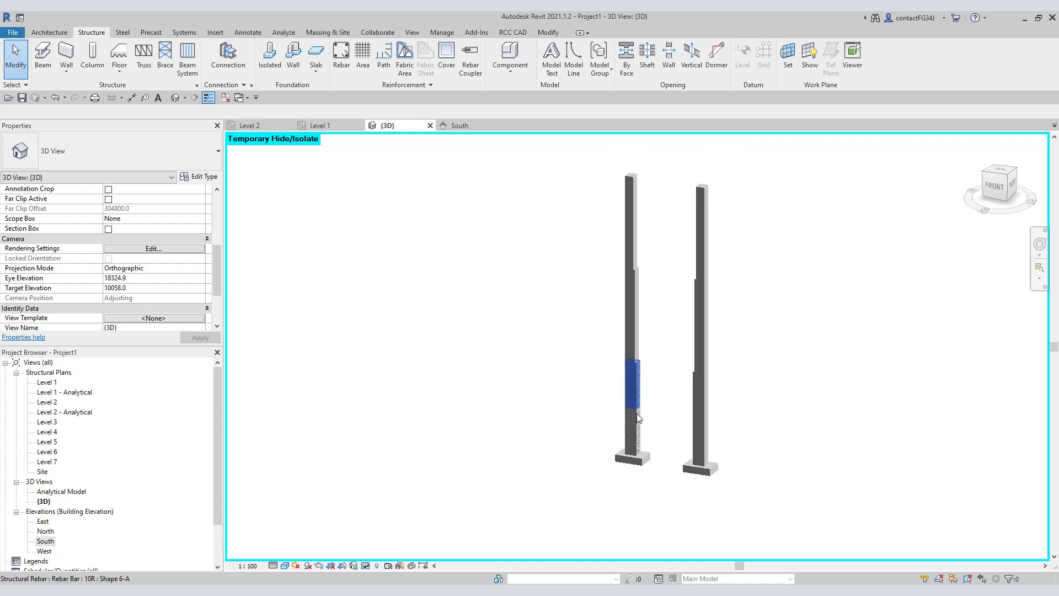
scroll(650, 425, "up", 2)
scroll(652, 428, "up", 1)
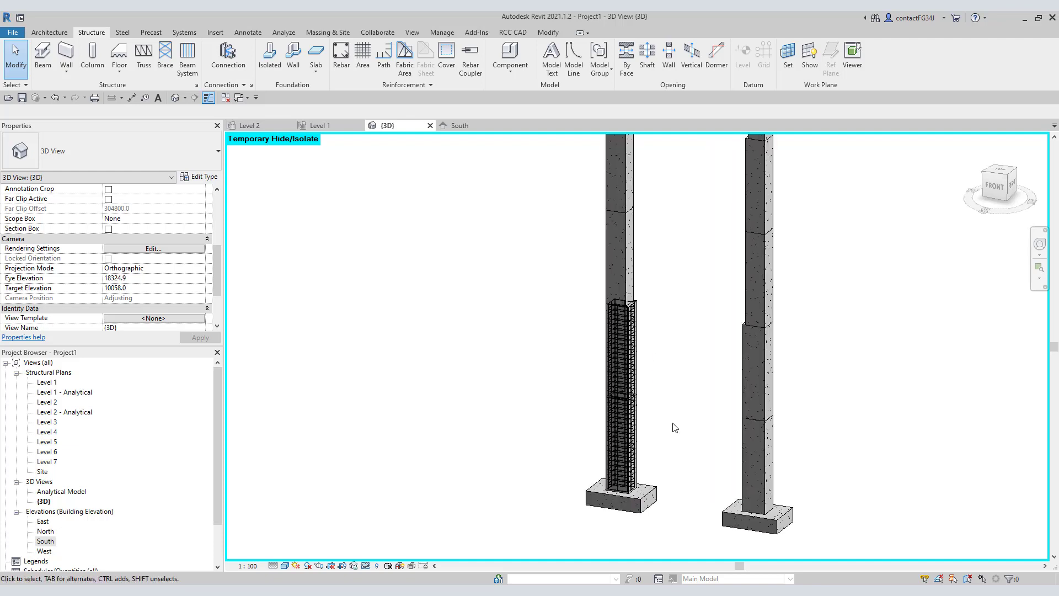
middle_click_drag(687, 431, 837, 407, "shift")
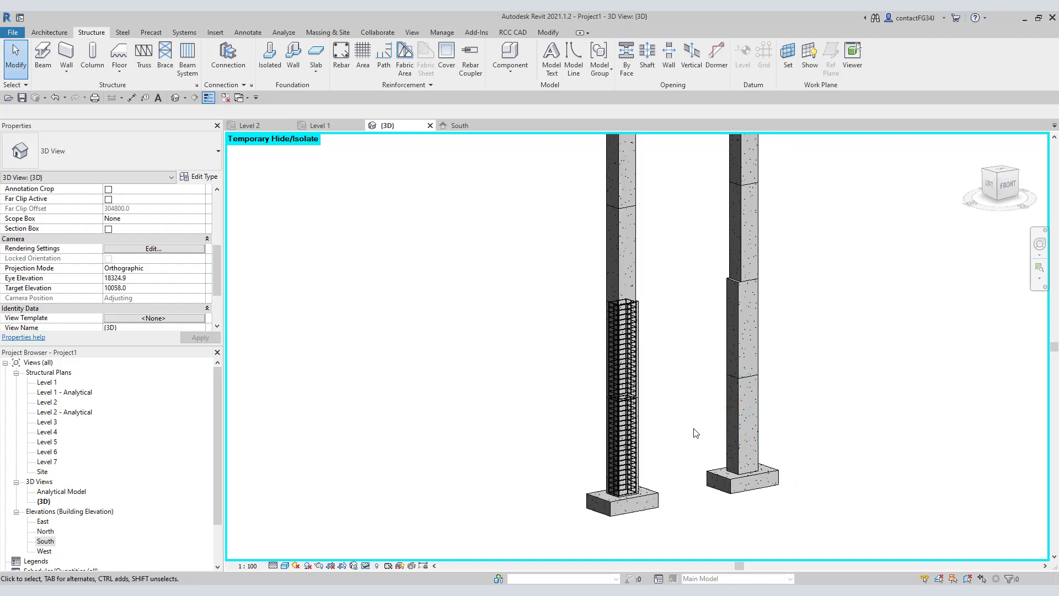
mouse_move(664, 440)
middle_mouse_down("shift")
mouse_move(690, 452)
mouse_move(669, 445)
middle_mouse_up("shift")
scroll(659, 443, "down", 2)
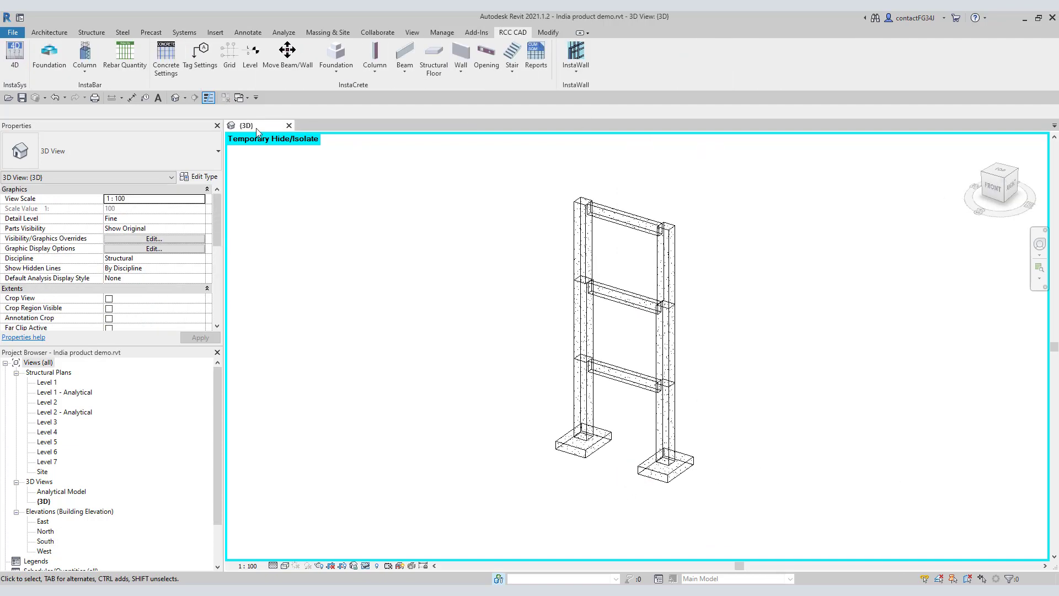
- Set up the foundation rebar with Moderate - 30 mm and Mild - 20 mm covers and 16R fixed-number bottom bars in both directions
left_click(49, 55)
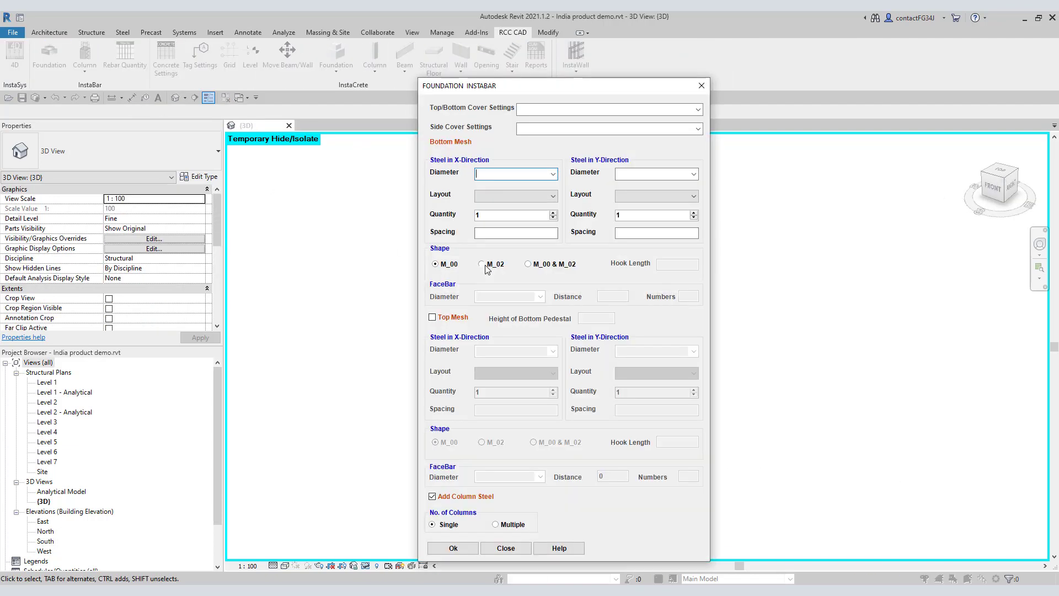
left_click(554, 175)
left_click(482, 226)
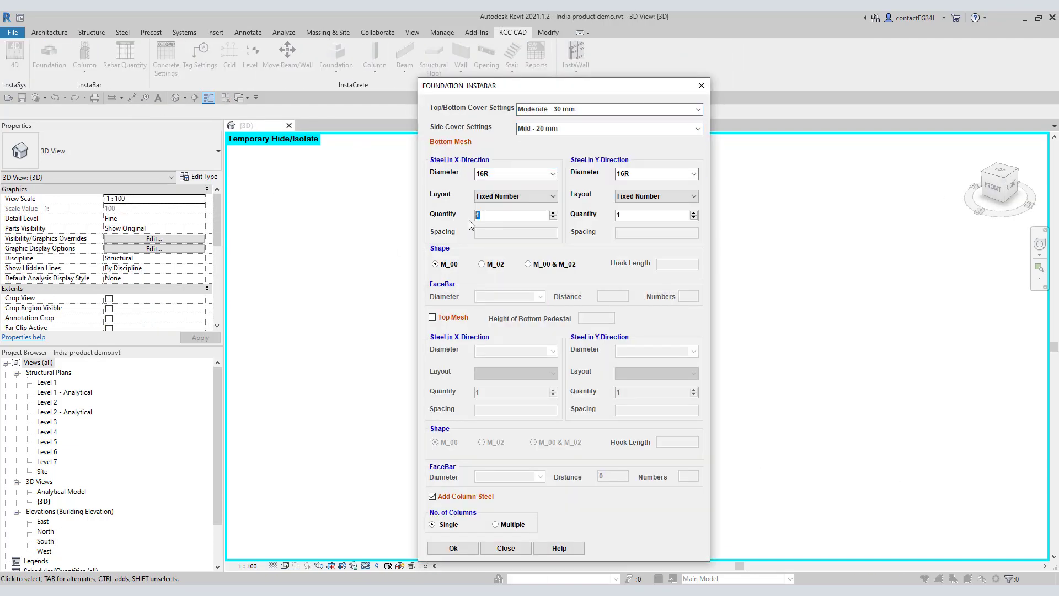
left_click(453, 548)
- Set the column rebar cover to Mild - 20 mm and the vertical bars to 18 in both X and Y directions
left_click(910, 113)
left_click(899, 133)
key("Tab")
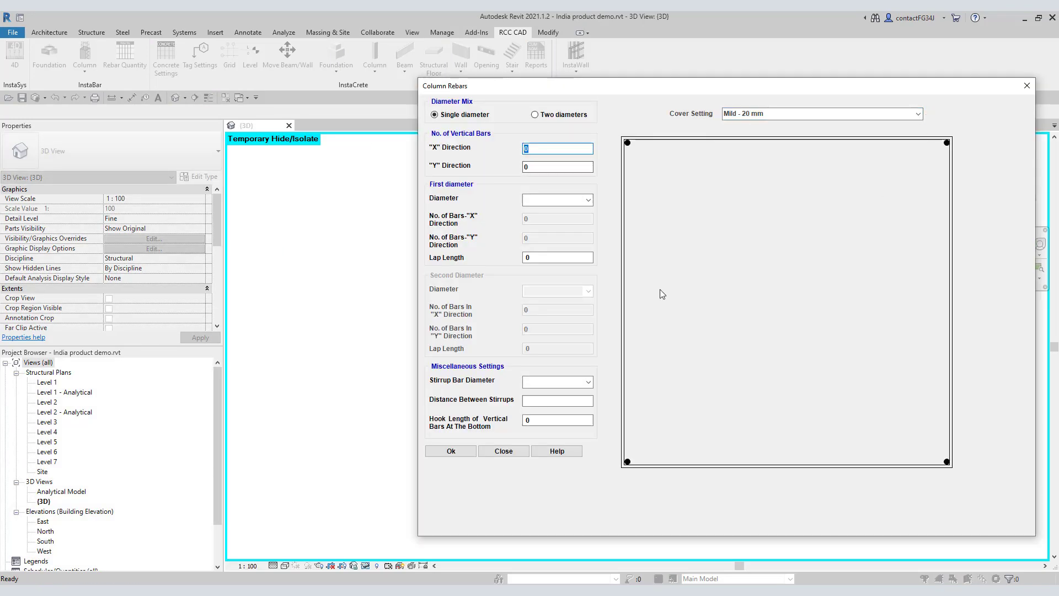
type("18")
key("Tab")
type("18")
- Choose 16R for the column's vertical bars and set their lap length to 800
left_click(584, 200)
left_click(552, 253)
left_click_drag(532, 257, 515, 257)
type("800")
- Set 8R stirrups 100 apart and a bottom hook length of 300, and generate the first footing's rebar
left_click(588, 382)
left_click(560, 400)
left_click(551, 401)
type("100")
left_click_drag(537, 421, 518, 420)
type("300")
left_click(460, 453)
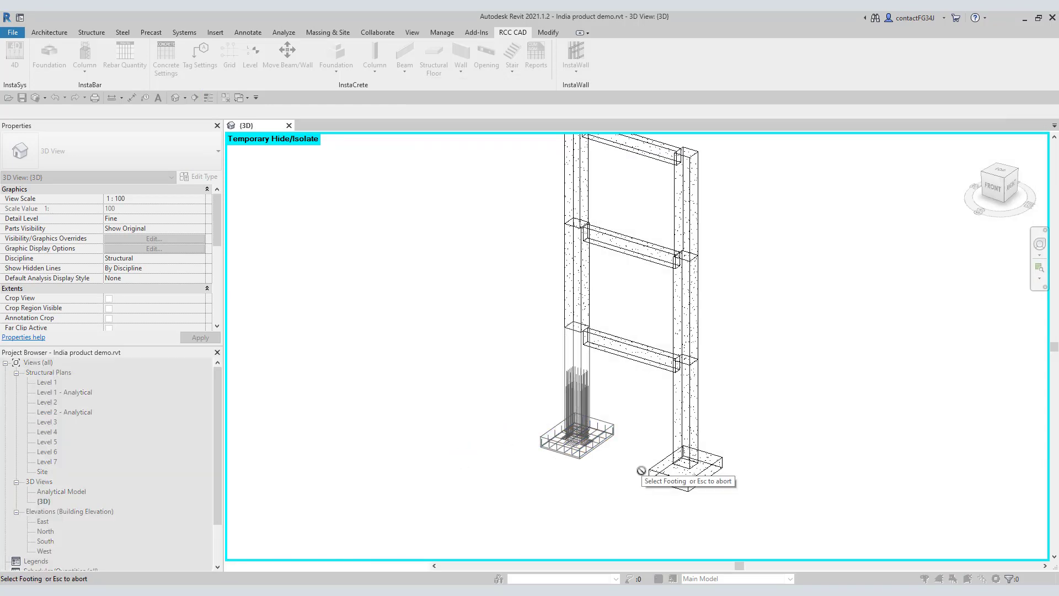
- Reinforce the second footing with 18 16R column bars per direction, 650 lap, 8R stirrups at 100 and 255 hook length
left_click(664, 466)
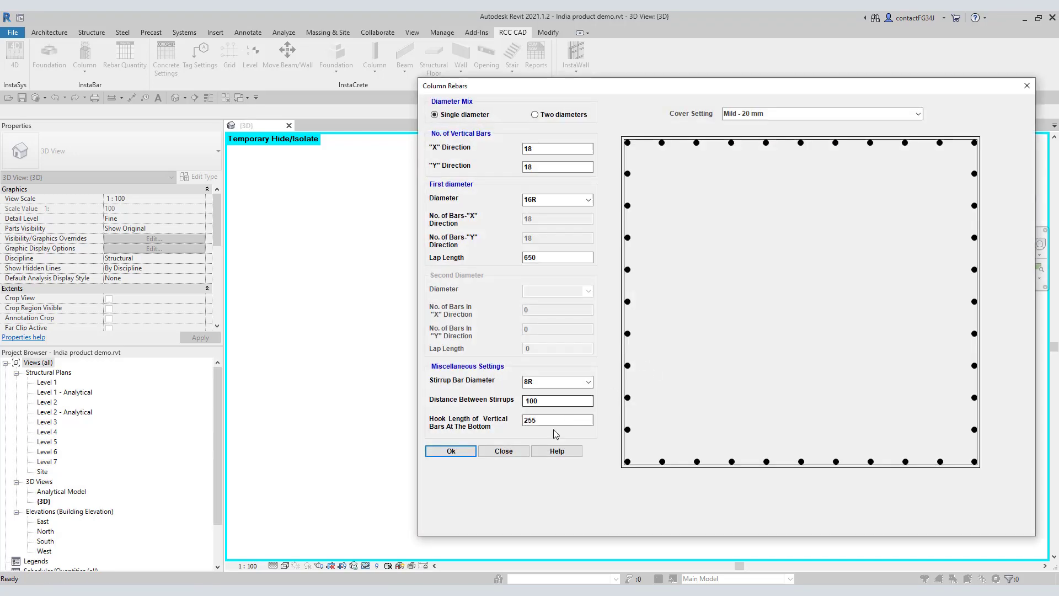
left_click(522, 453)
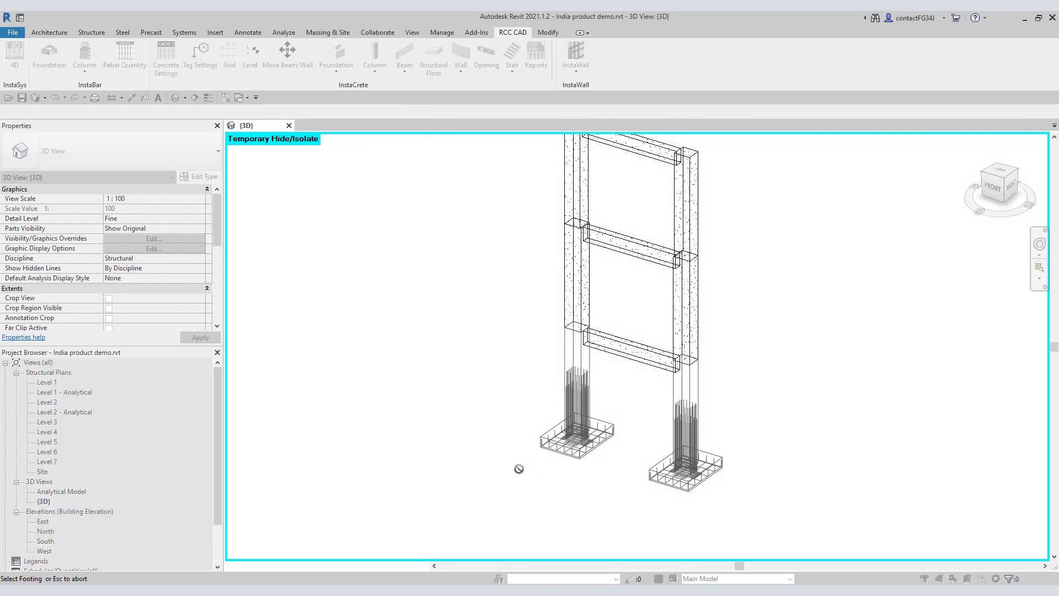
- Examine the bottom mesh and column starter bars in both footings up close and from another side
scroll(686, 466, "up", 6)
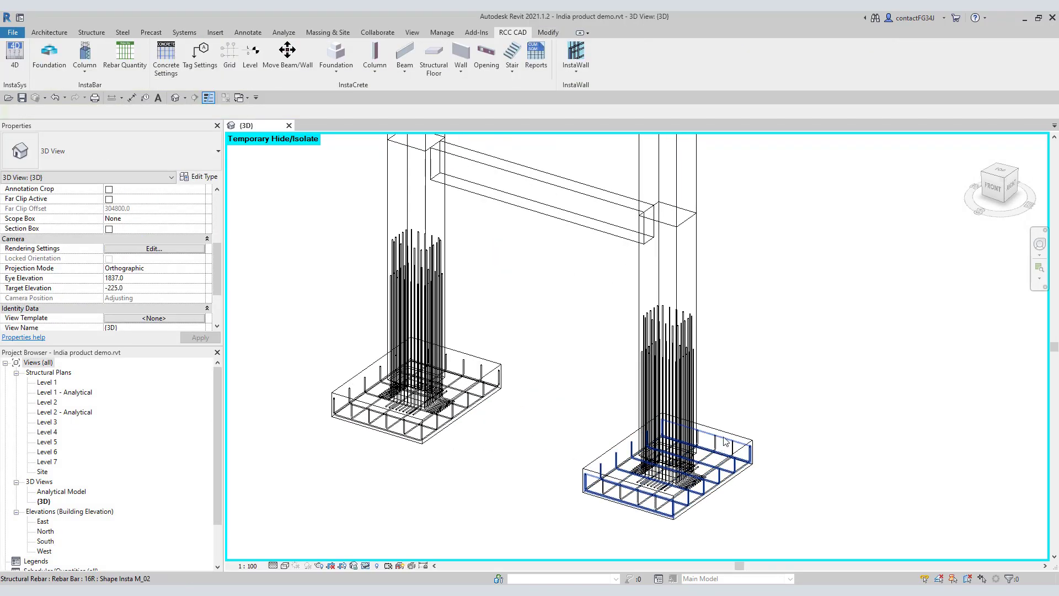
scroll(671, 377, "up", 4)
scroll(787, 302, "down", 9)
scroll(551, 280, "up", 6)
scroll(595, 318, "down", 4)
middle_click_drag(623, 321, 861, 377, "shift")
scroll(870, 377, "up", 2)
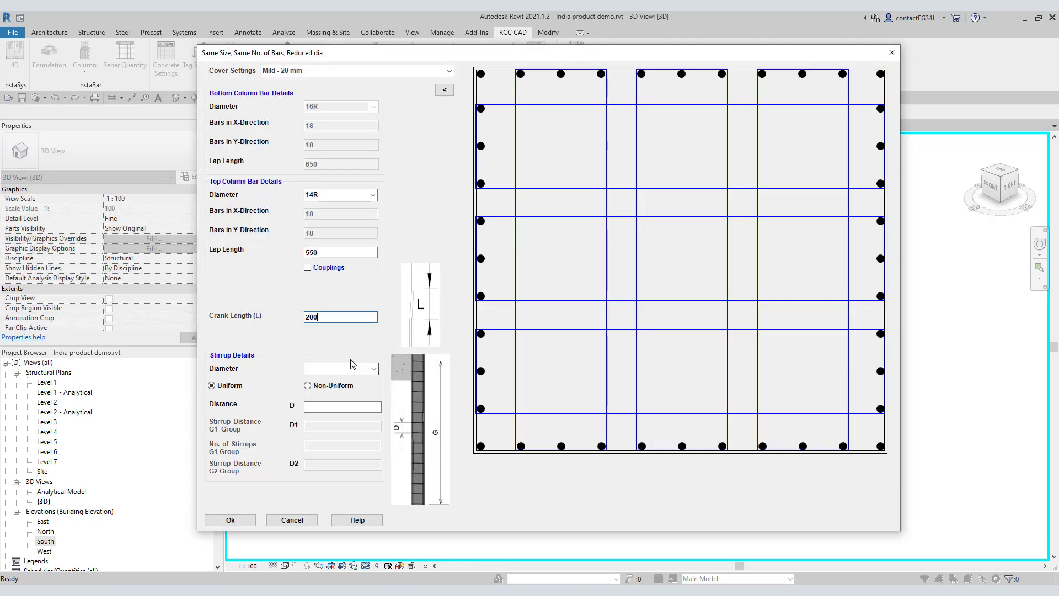
- Set non-uniform 6R stirrups for the reduced-diameter column, with 8 G1 stirrups 100 apart, and apply the reinforcement
left_click(370, 368)
left_click(343, 381)
left_click(331, 386)
left_click(325, 425)
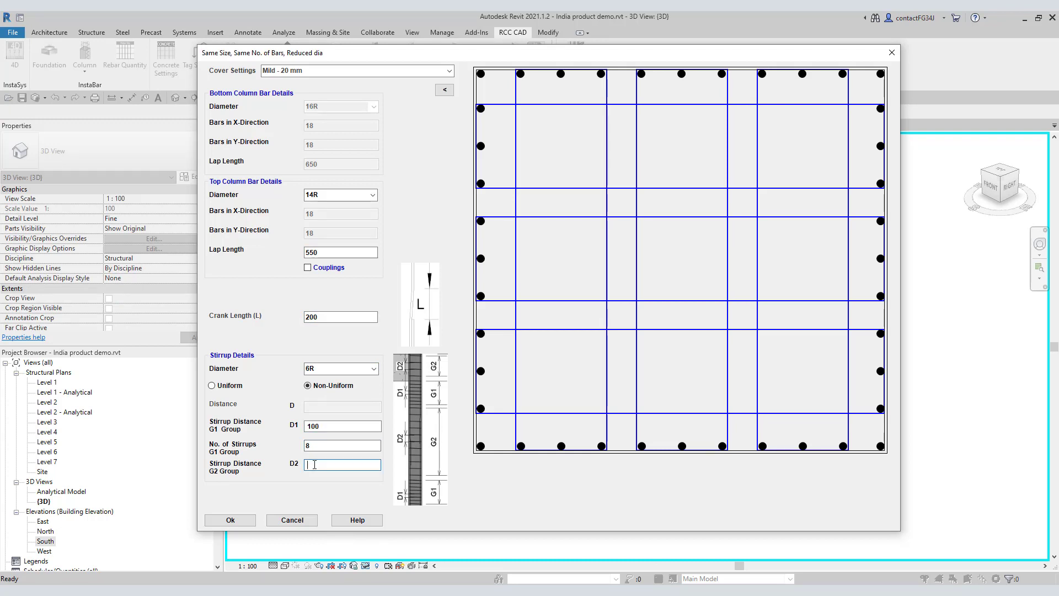
left_click(284, 520)
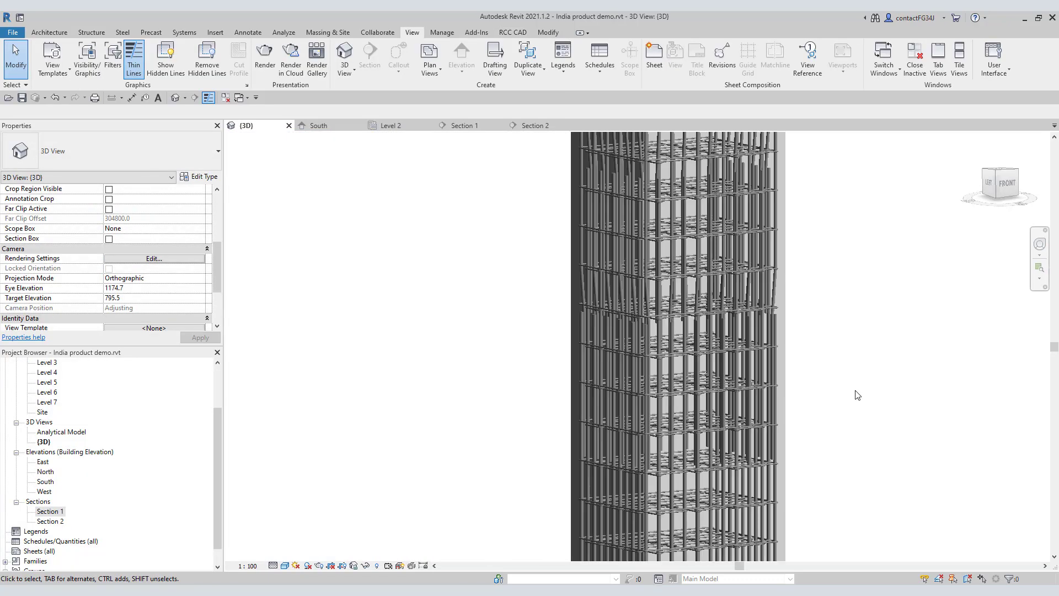
- Inspect the column's cranked lap bars and stirrup arrangement from different sides in the 3D view
scroll(856, 395, "down", 5)
scroll(648, 331, "up", 5)
scroll(648, 331, "down", 6)
scroll(940, 158, "up", 1)
middle_click_drag(753, 437, 646, 420, "shift")
scroll(529, 378, "up", 6)
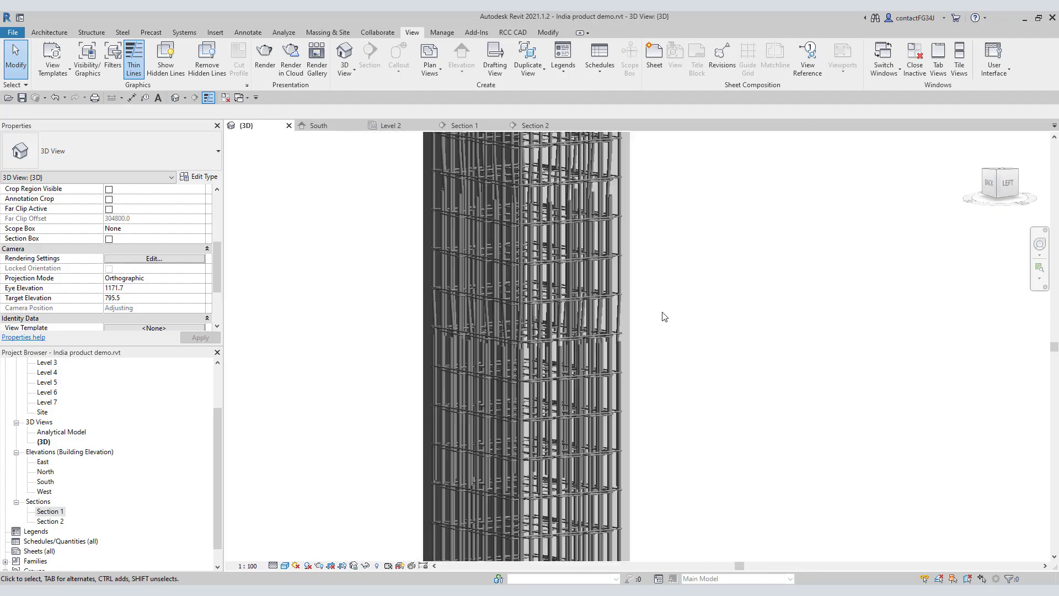
scroll(664, 316, "down", 5)
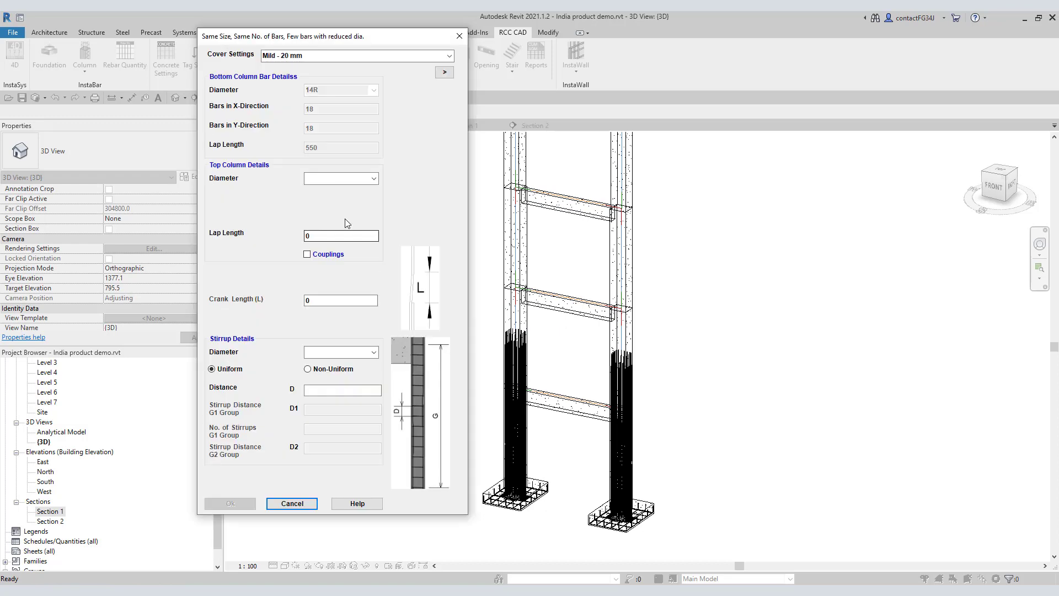
- Set the top column's reduced bars to 12R, lap 450 and crank 200, with non-uniform 6R stirrups: 8 at 100, G2 at 175
left_click(320, 235)
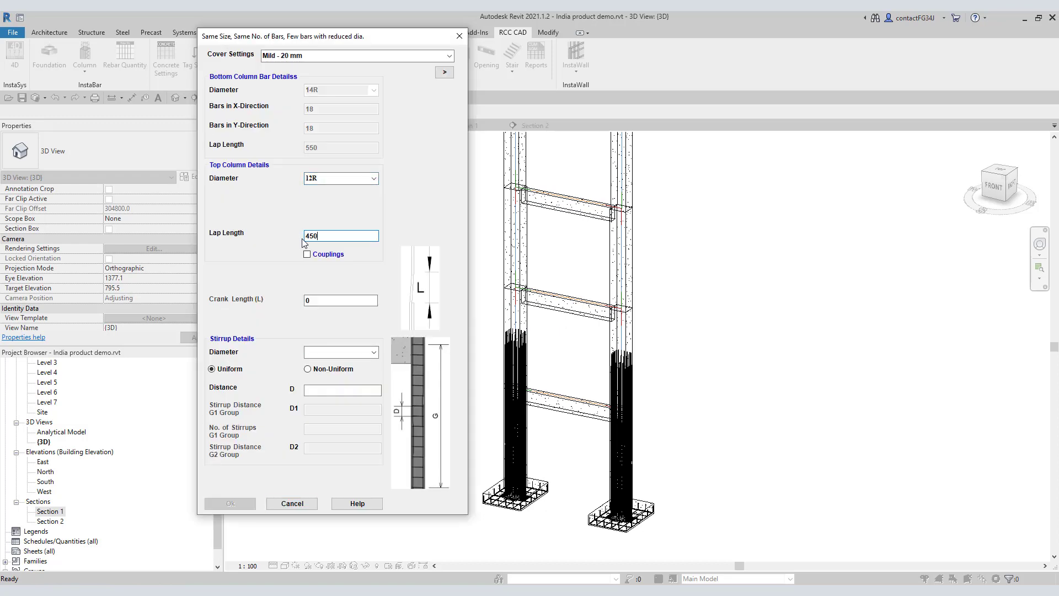
left_click(374, 352)
left_click(330, 377)
left_click(311, 369)
left_click(318, 408)
type("100")
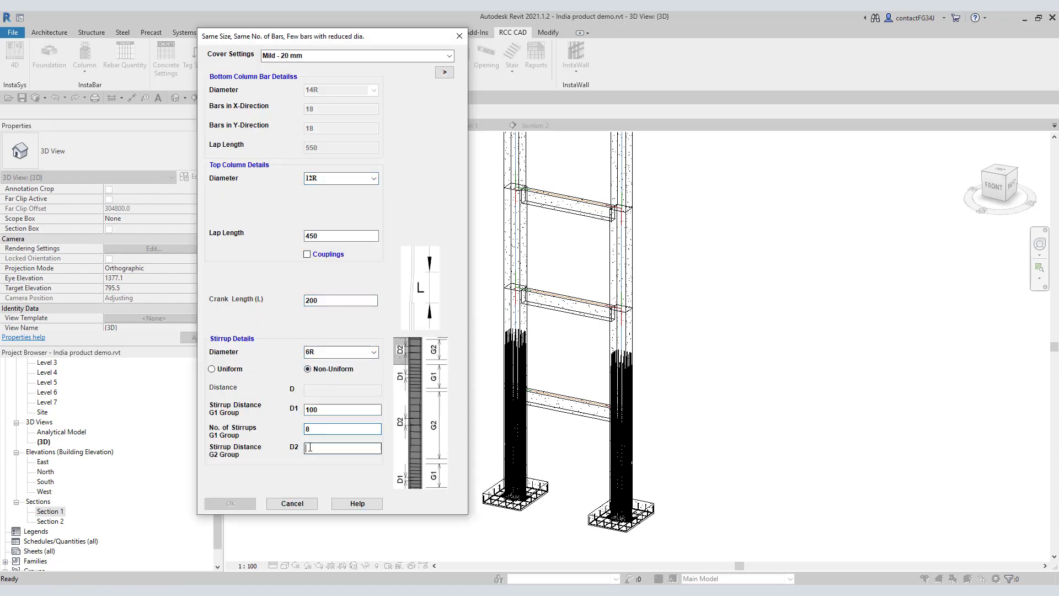
type("175")
key("Tab")
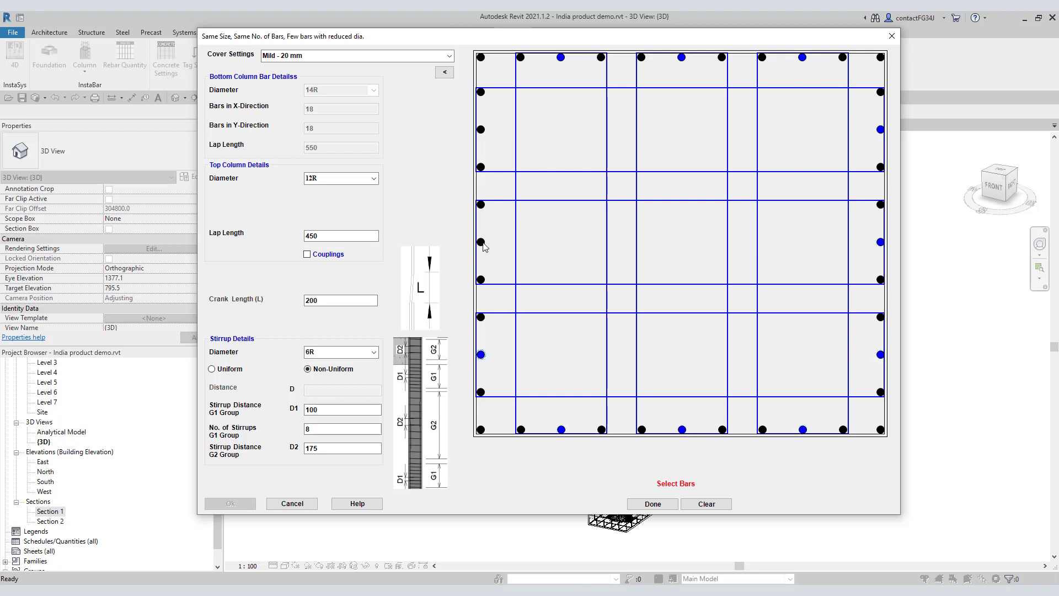
- Confirm the bars picked for the reduced diameter and apply the reinforcement to both columns at this level
left_click(652, 504)
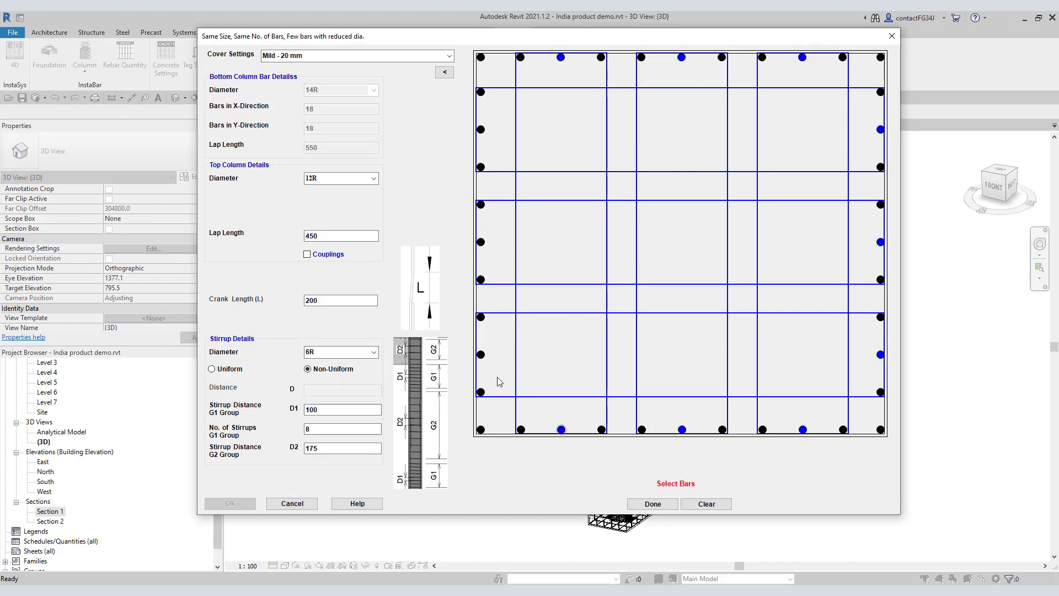
left_click(653, 503)
left_click(227, 505)
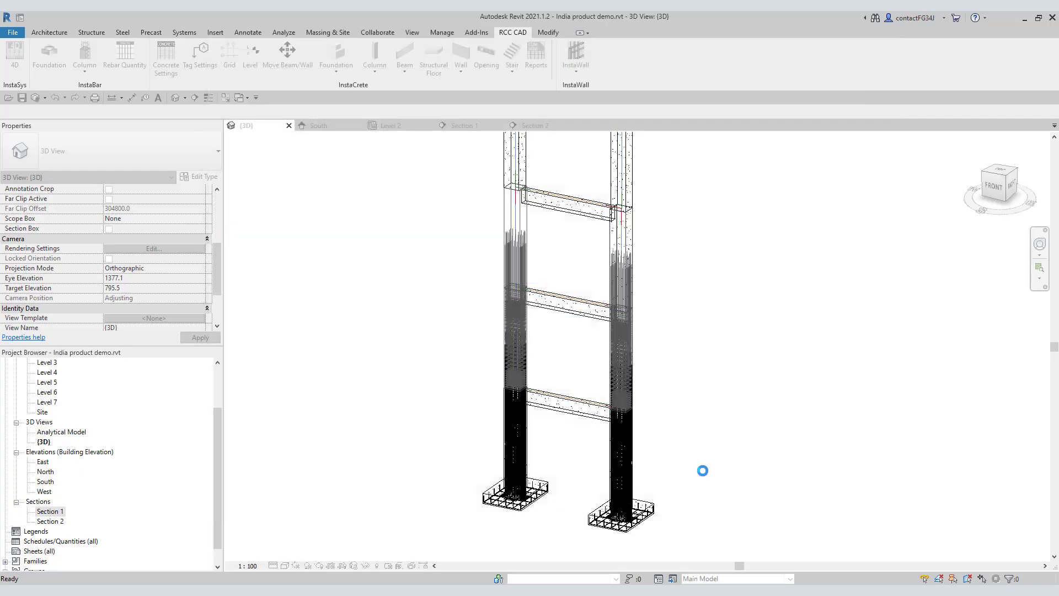
left_click(574, 341)
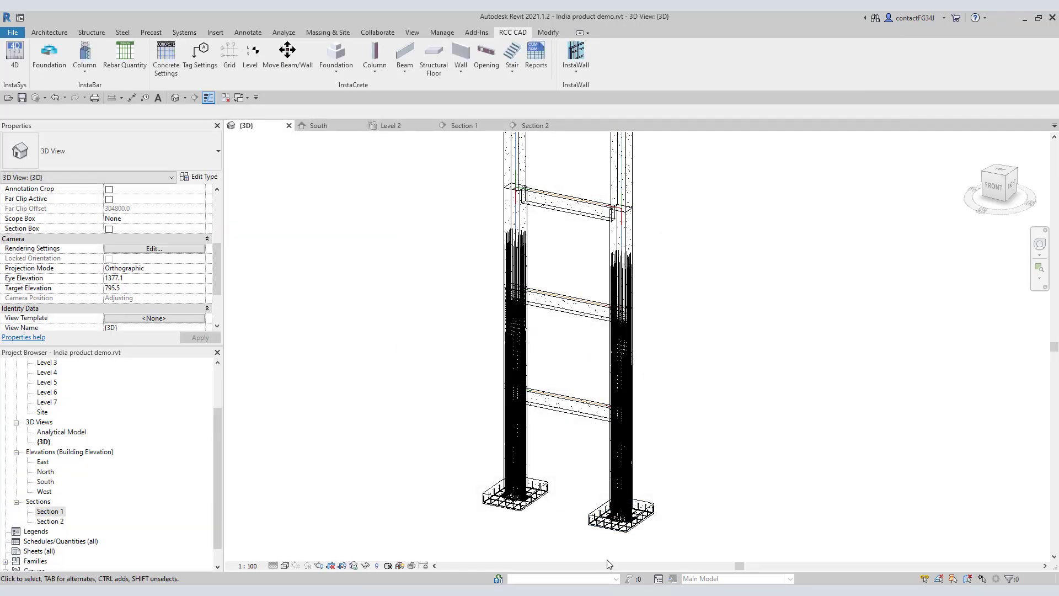
- Set up same-size, reduced-number, same-diameter reinforcement for the next column with crank 200 and non-uniform 6R stirrups: 8 at 100, G2 at 175
left_click(84, 58)
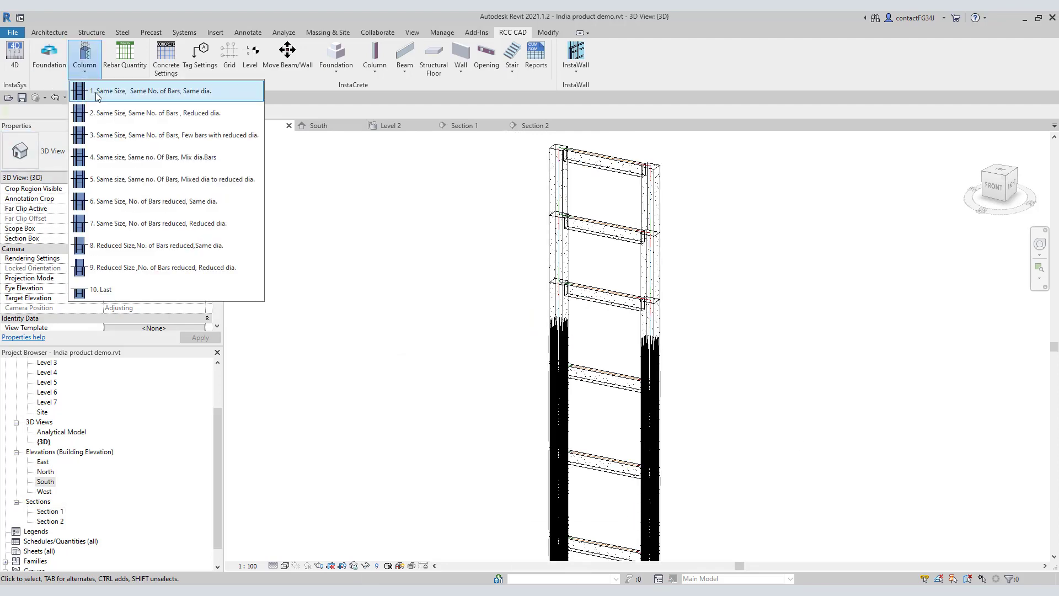
left_click(124, 200)
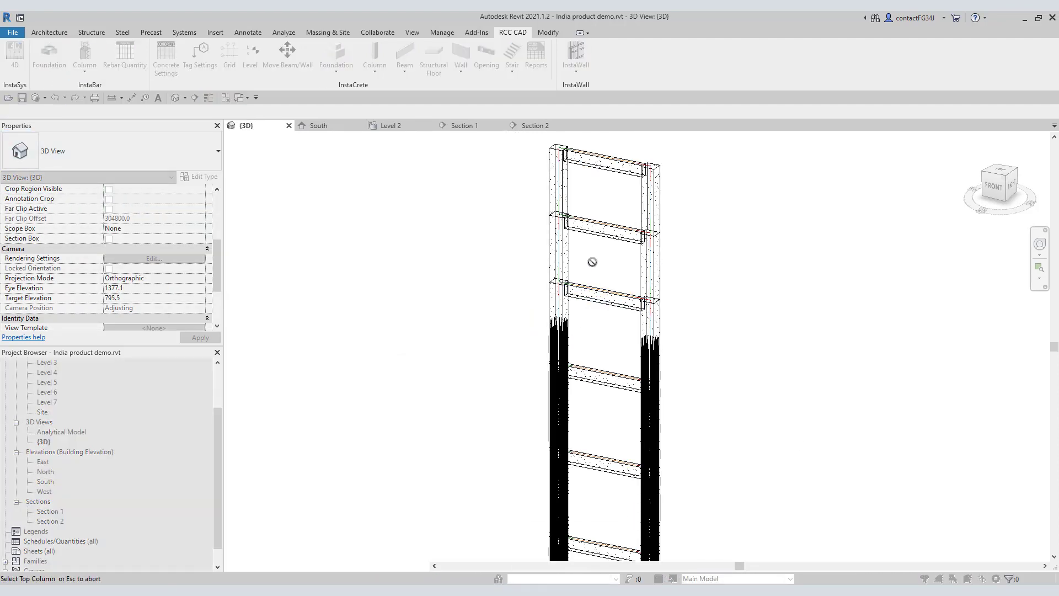
left_click(585, 302)
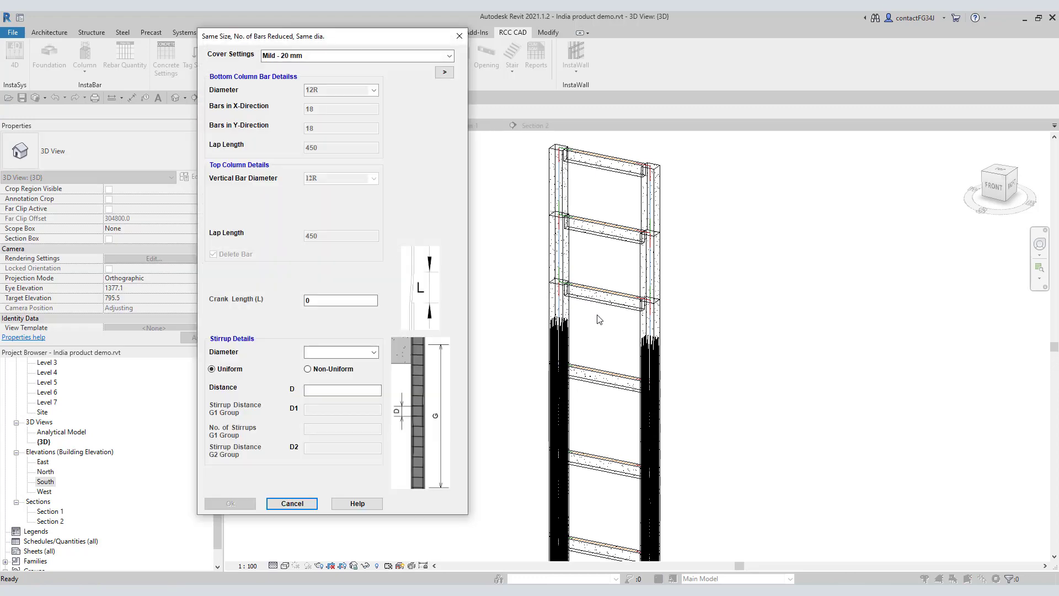
left_click(360, 352)
left_click(336, 362)
left_click(331, 369)
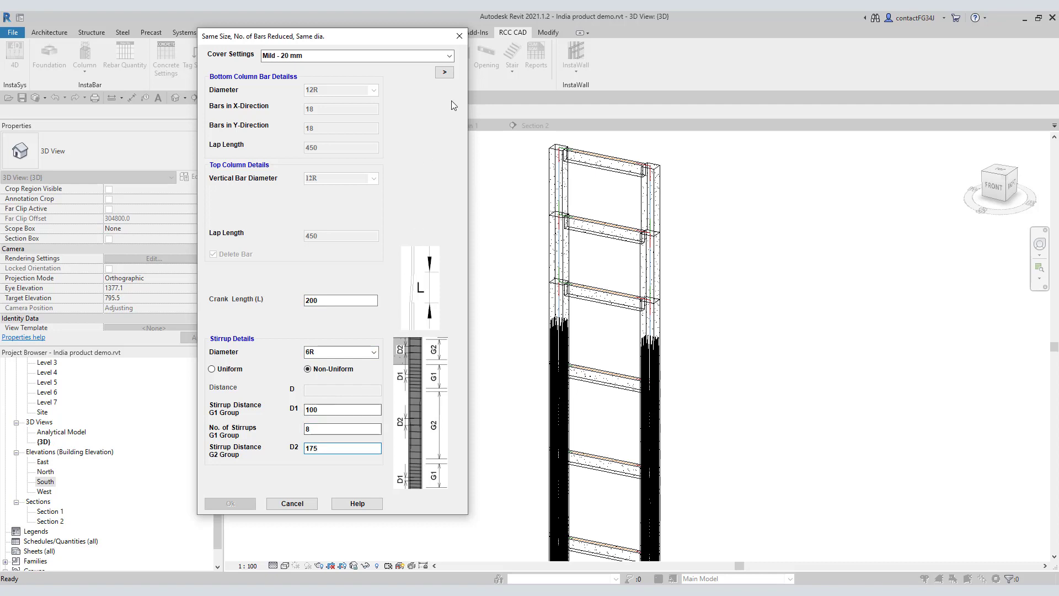
- Pick the middle bars on the column faces as the ones to drop, and generate the column's reinforcement
left_click(444, 72)
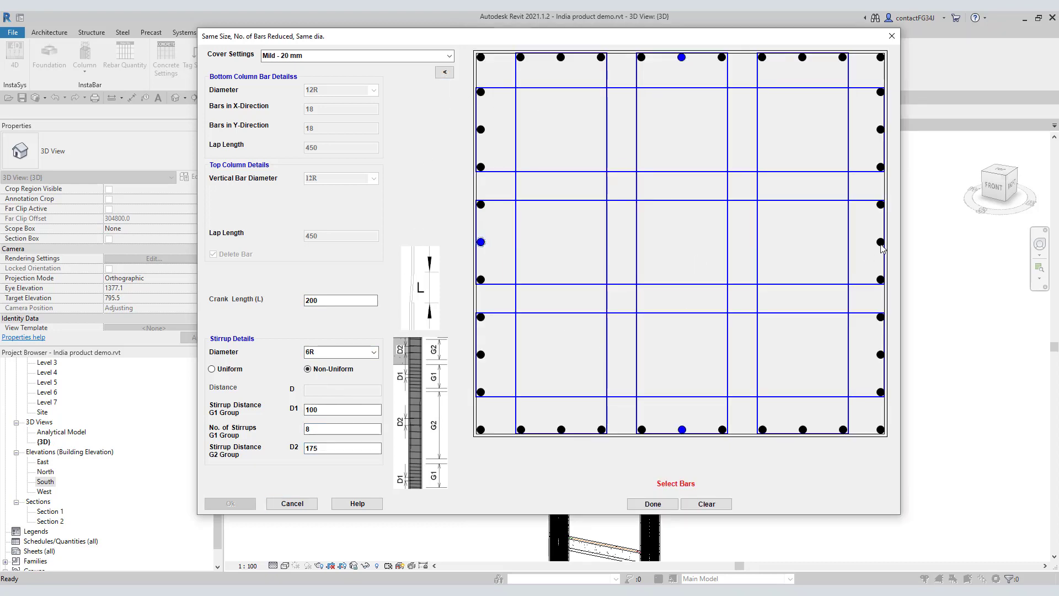
left_click(671, 500)
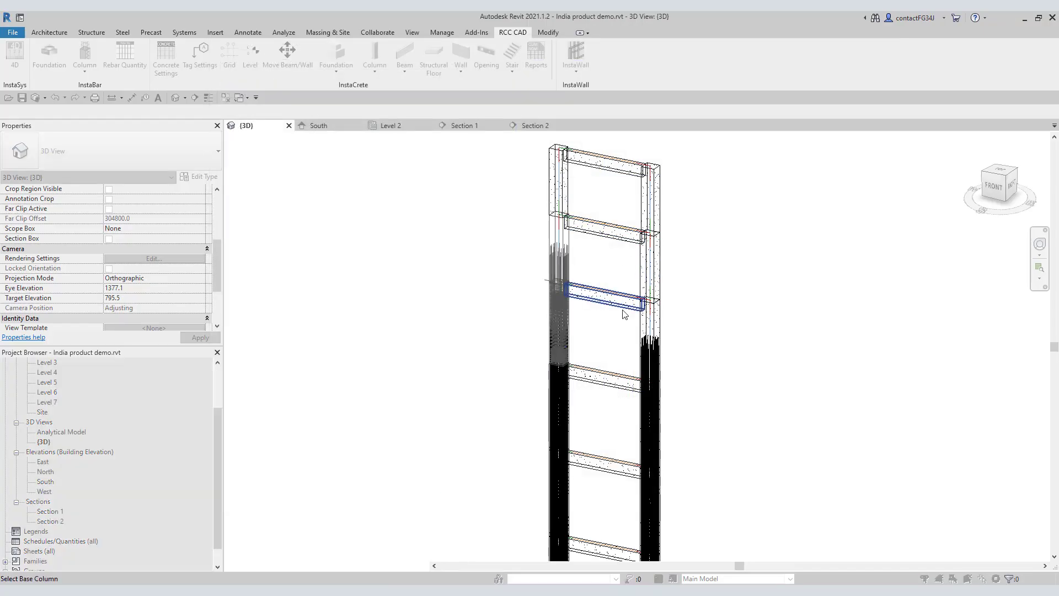
- Pick the middle bars on the faces of the second column as the ones to drop and generate its reinforcement
key("Escape")
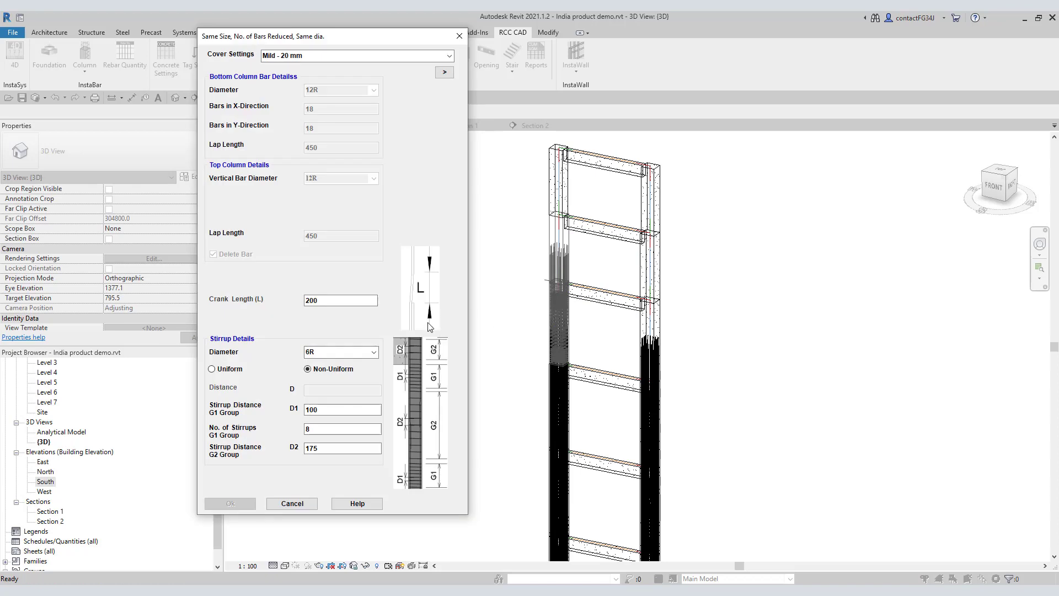
left_click(444, 72)
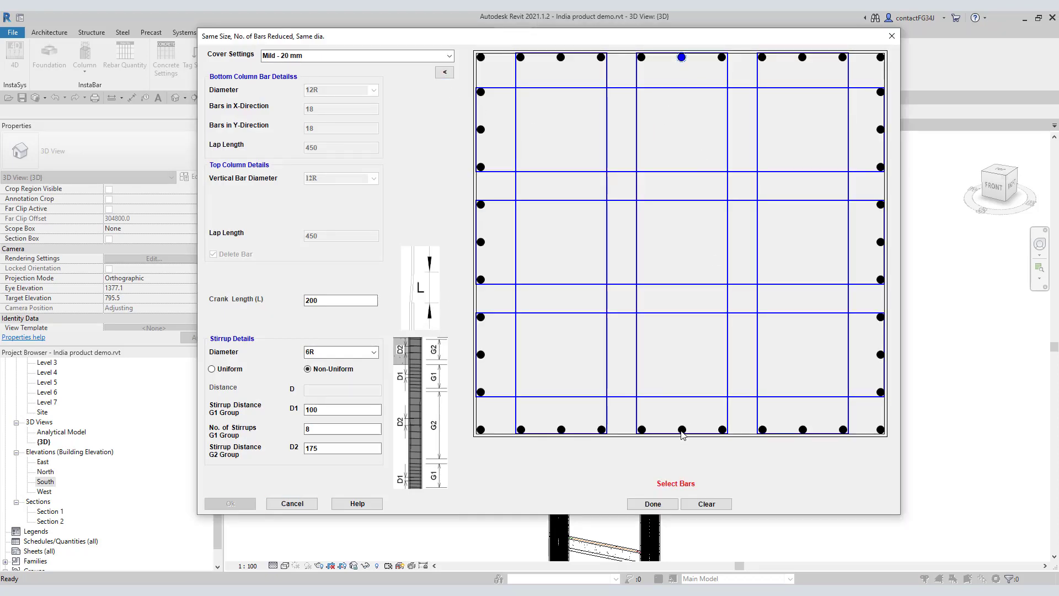
left_click(653, 504)
left_click(245, 504)
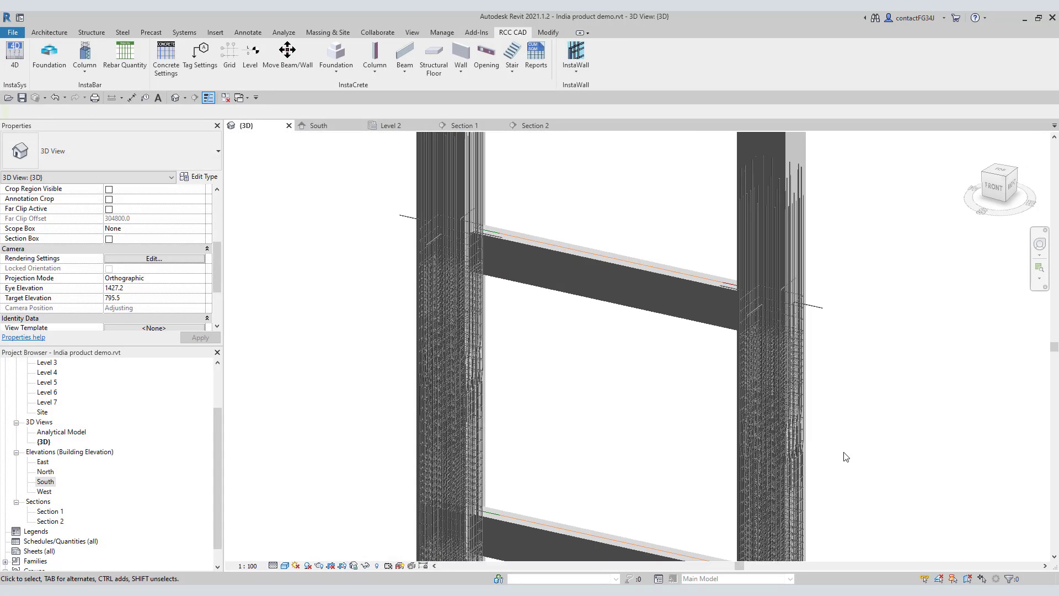
- Examine the new column reinforcement in the 3D view and the South elevation
middle_click_drag(842, 439, 750, 392, "shift")
scroll(749, 392, "up", 3)
middle_click_drag(874, 342, 908, 357, "shift")
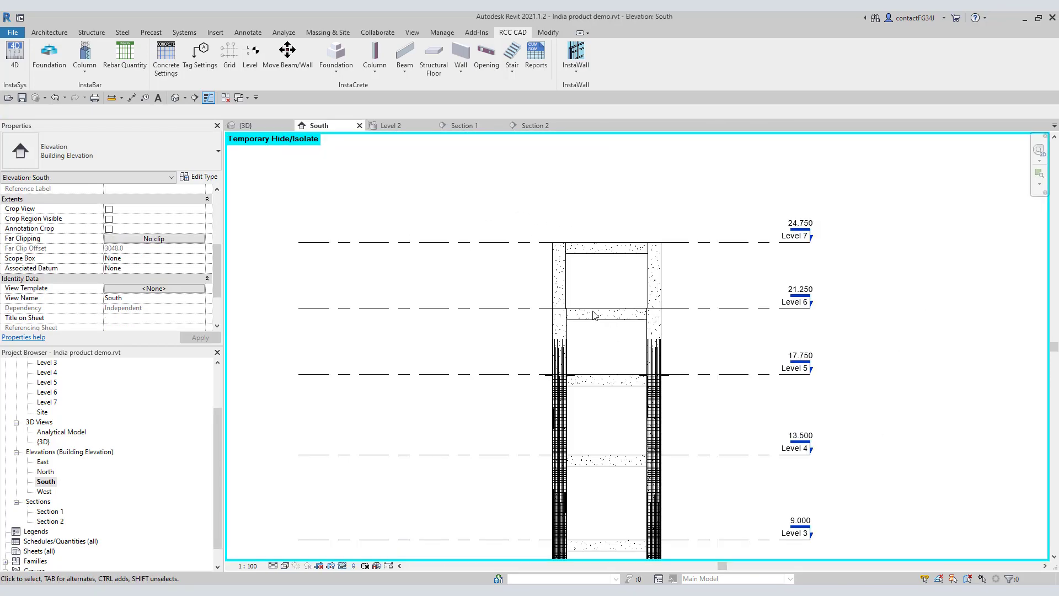
scroll(585, 293, "up", 4)
scroll(717, 303, "down", 2)
key("ctrl+Tab")
- Reinforce the first column below Level 6 as reduced size, same diameter, with crank 200 and non-uniform 6R stirrups: 8 at 100, G2 at 175
left_click(85, 55)
left_click(138, 243)
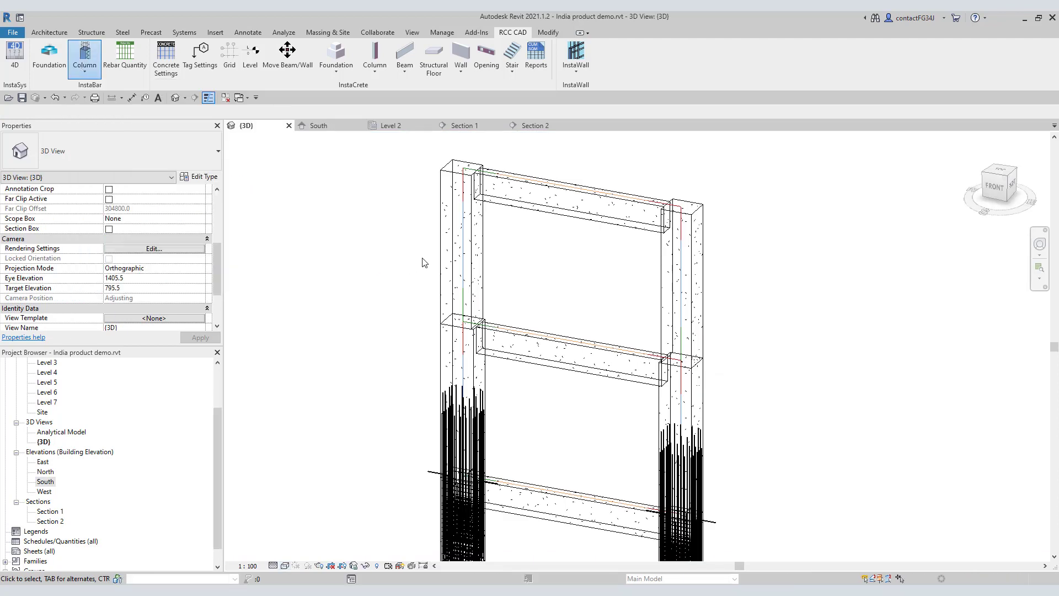
left_click(510, 365)
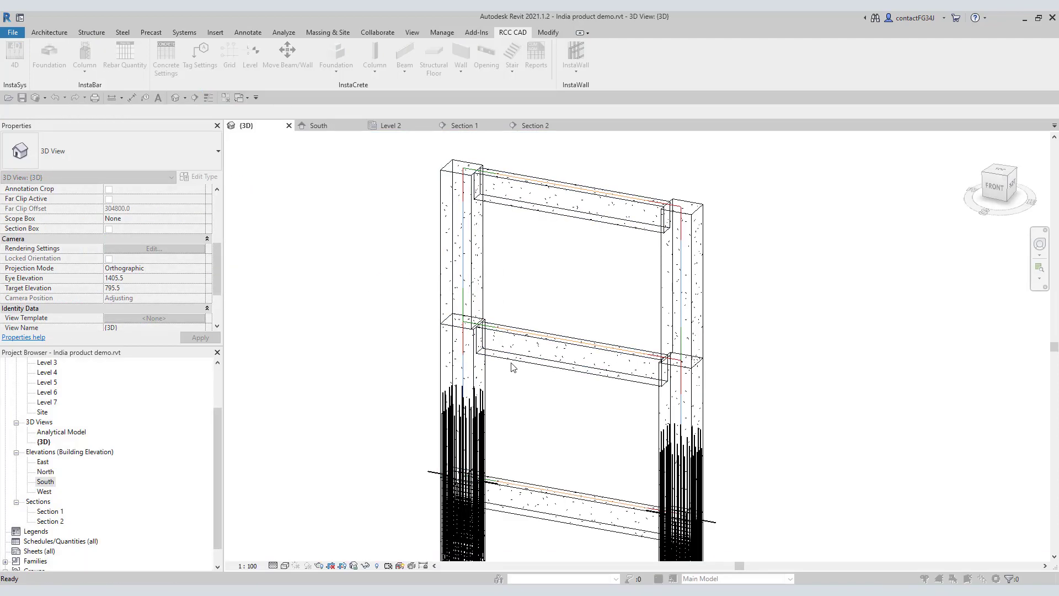
left_click(444, 72)
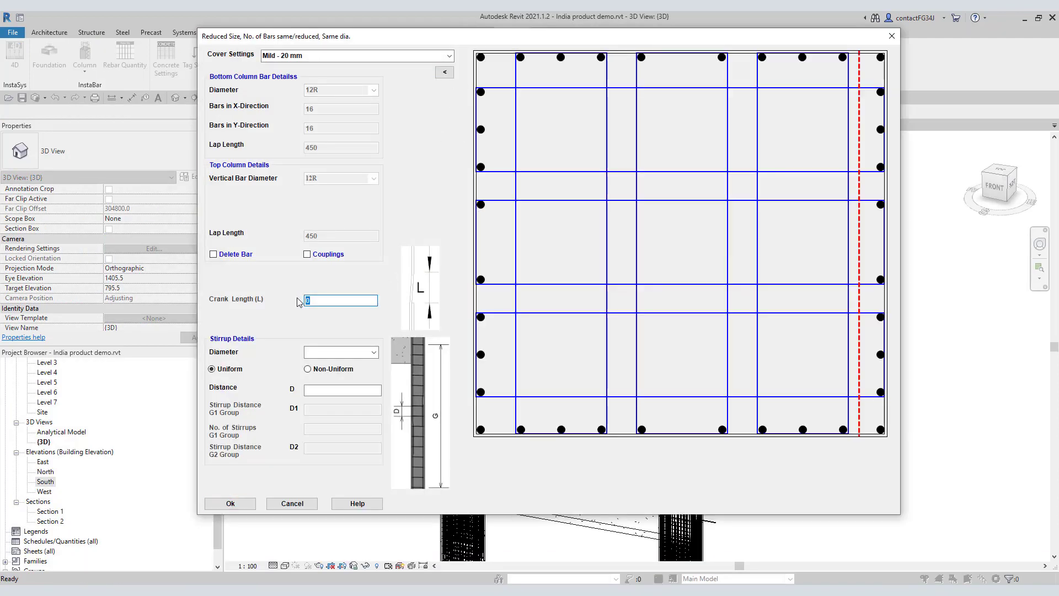
type("200")
left_click(370, 352)
left_click(337, 363)
left_click(308, 369)
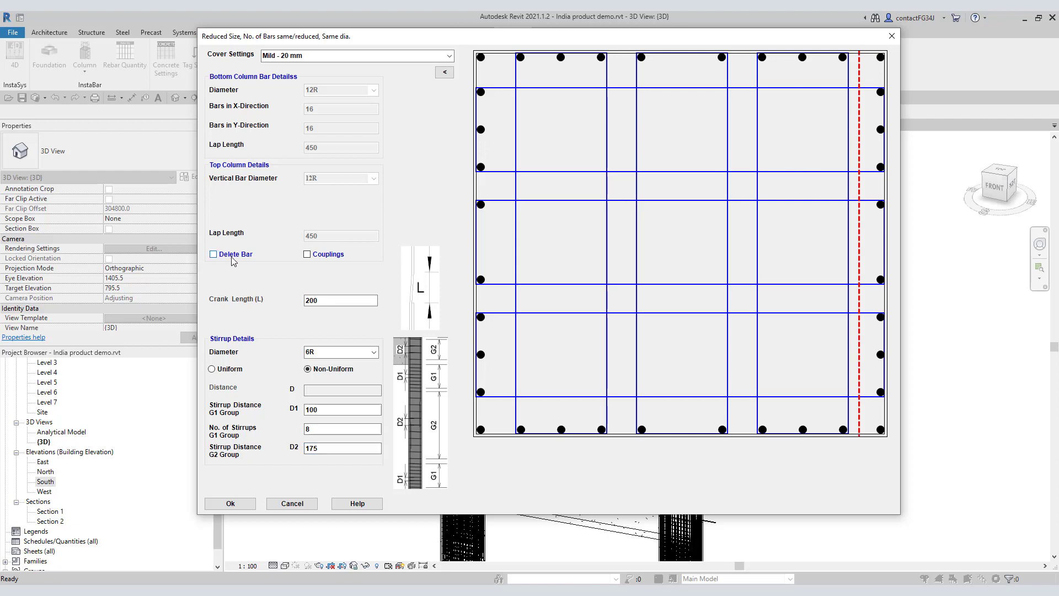
left_click(251, 504)
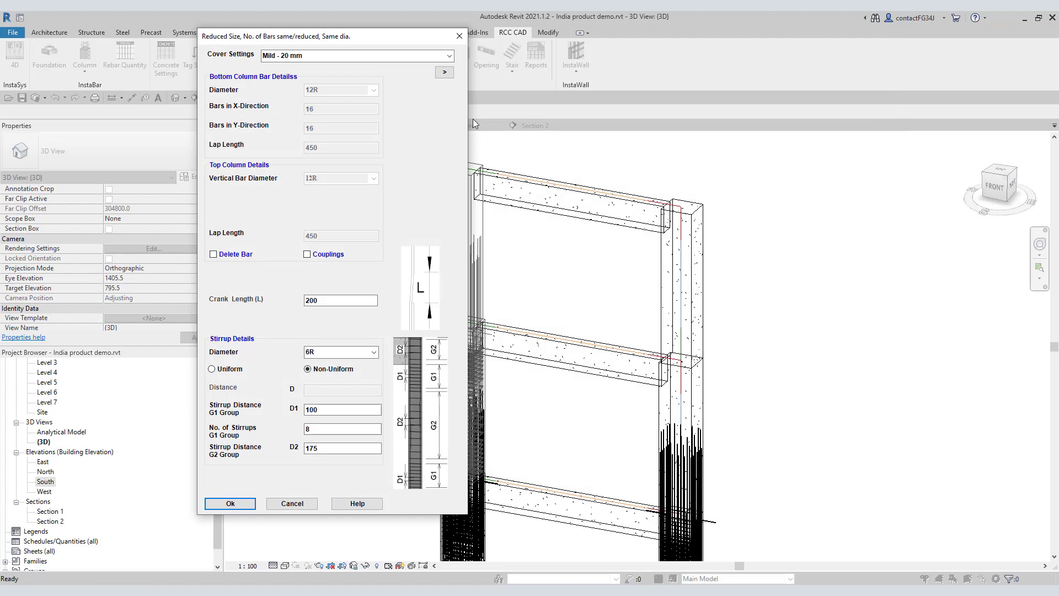
- Apply the same reduced-size reinforcement settings to the second column at this level and accept the duplicate mark warning
left_click(444, 71)
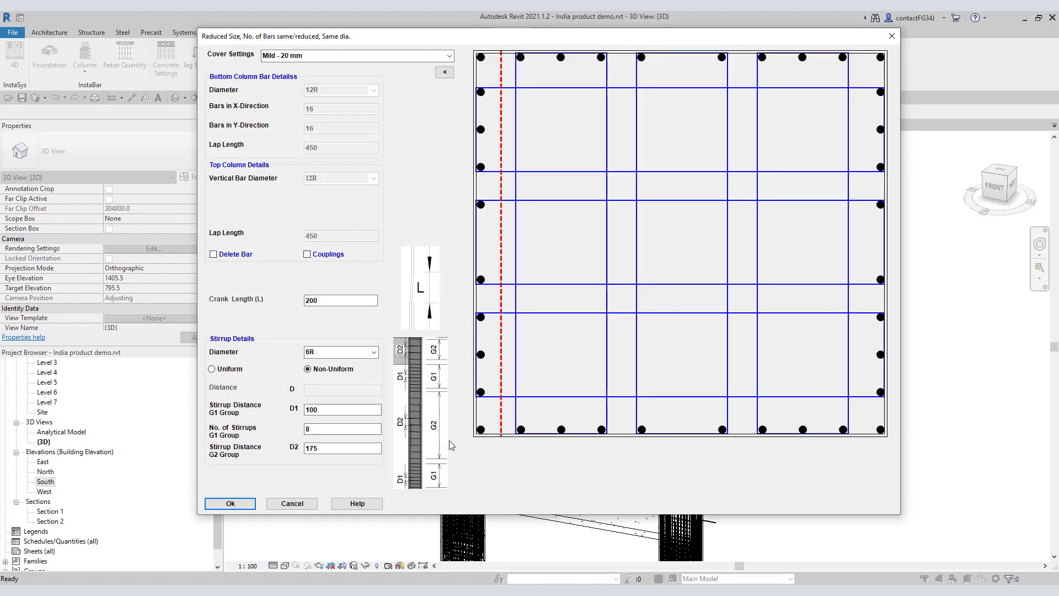
left_click(247, 503)
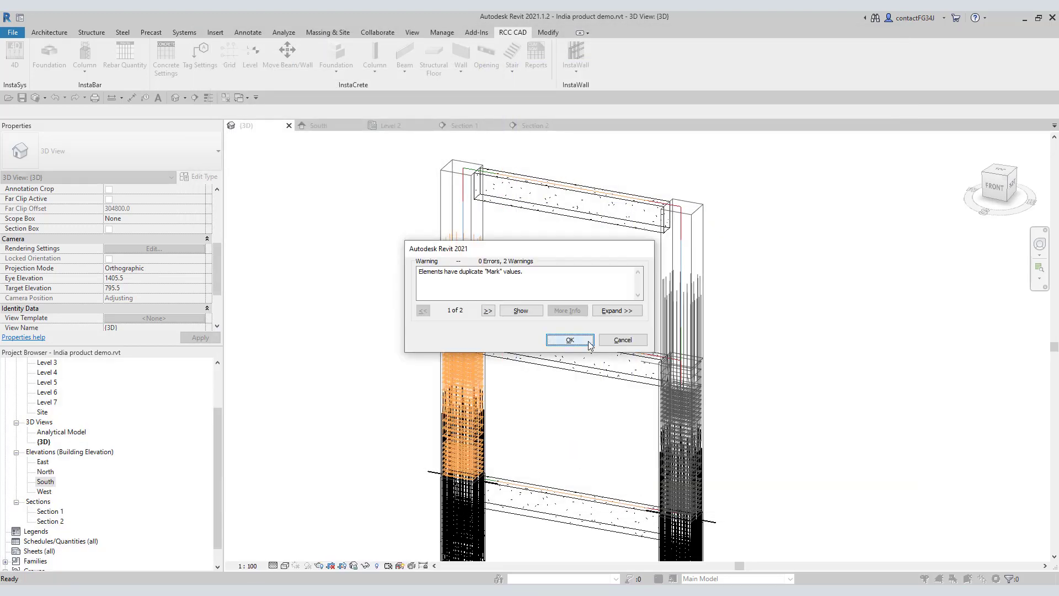
left_click(588, 343)
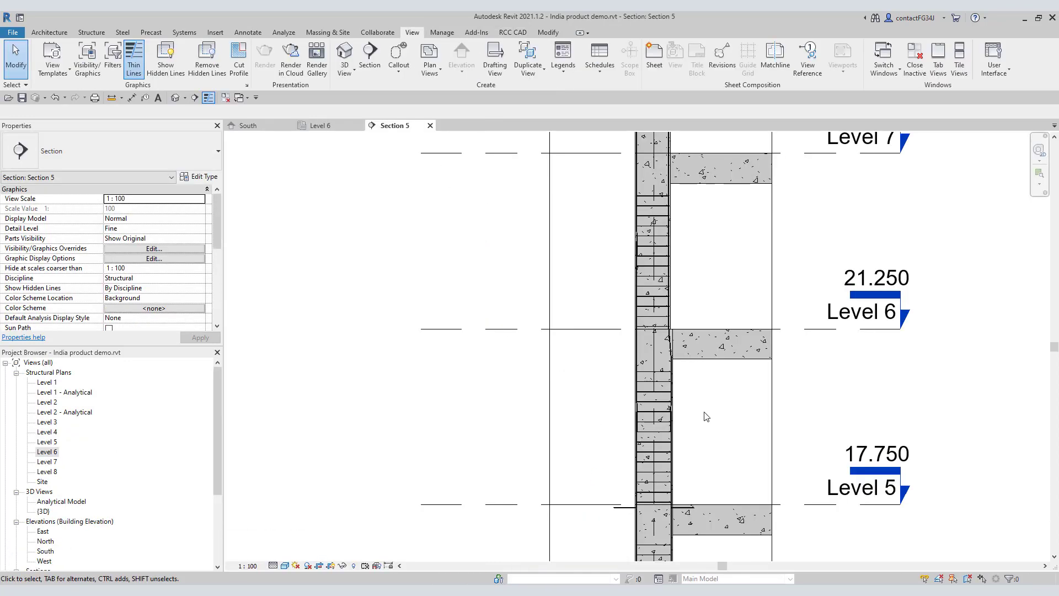
- Examine the cranked bars where the column size reduces at Level 6 in Section 5
scroll(707, 416, "up", 6)
scroll(694, 504, "down", 4)
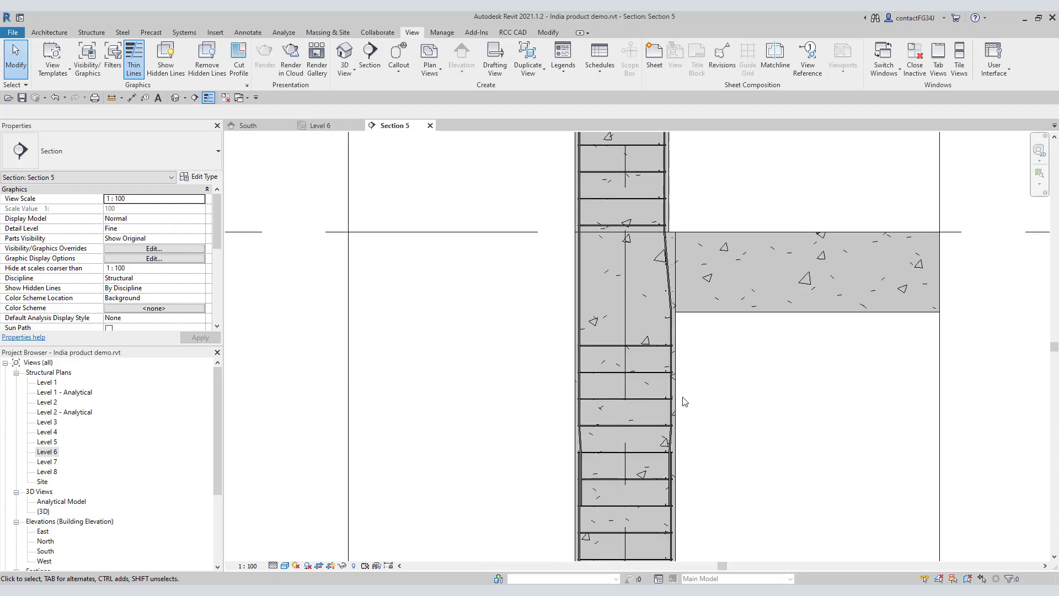
scroll(675, 418, "down", 3)
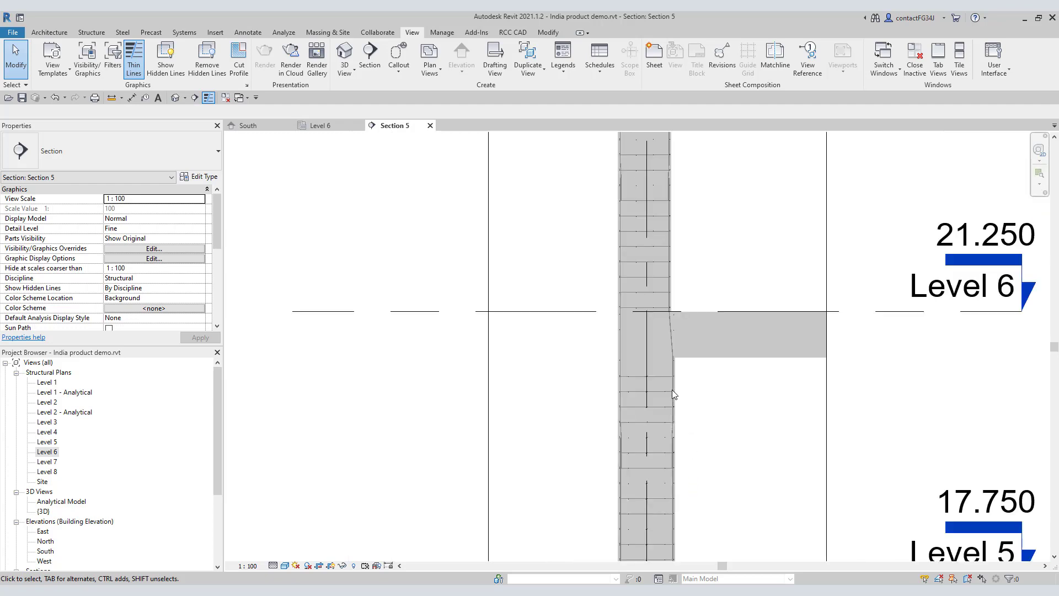
scroll(673, 181, "up", 5)
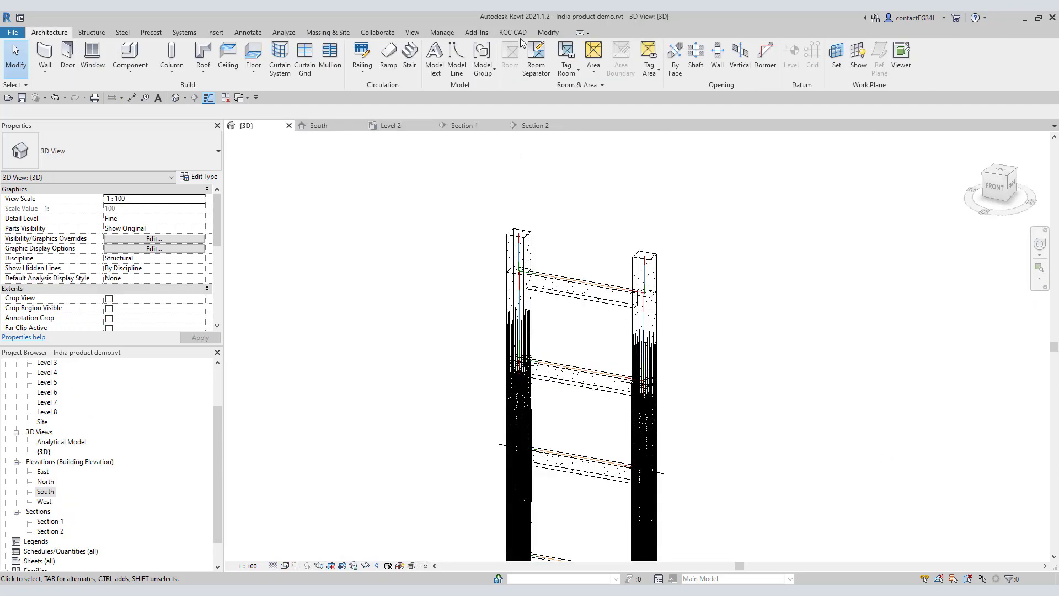
- Reinforce the first topmost column as a last column with crank 200 and non-uniform 6R stirrups: 8 at 100, G2 at 175
left_click(513, 32)
left_click(84, 55)
left_click(138, 255)
left_click(508, 295)
left_click(564, 295)
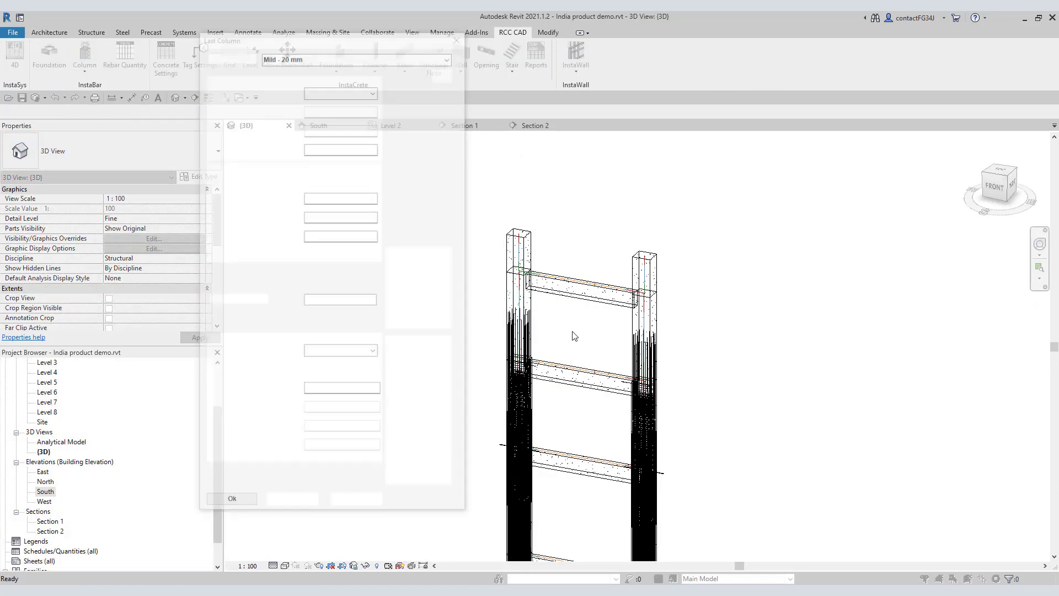
left_click(445, 72)
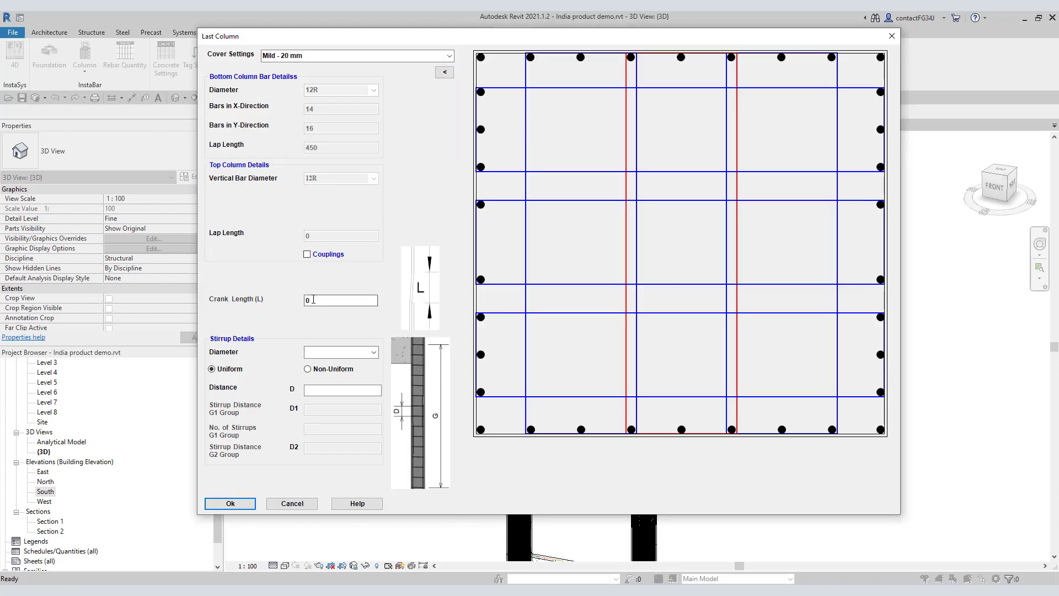
left_click(369, 351)
left_click(328, 380)
left_click(307, 369)
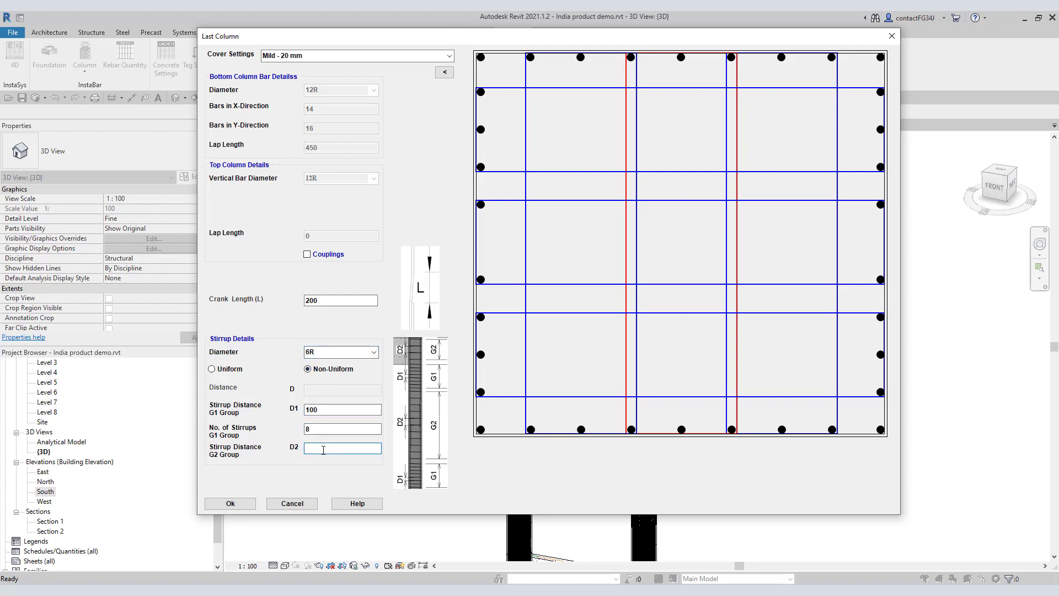
left_click(237, 503)
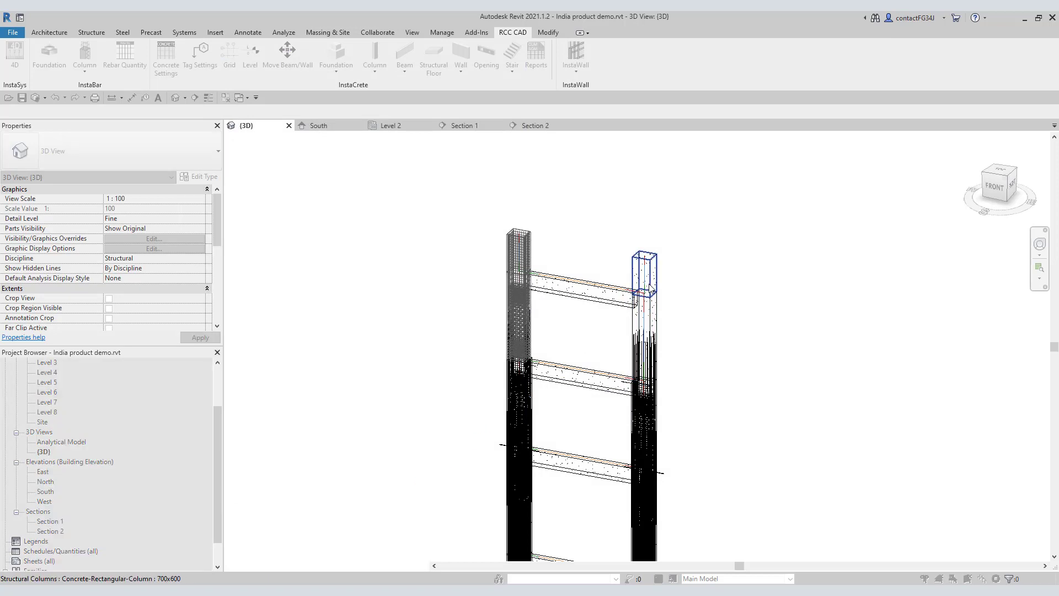
- Generate the second topmost column's last-column reinforcement with the same crank and stirrup settings
left_click(622, 307)
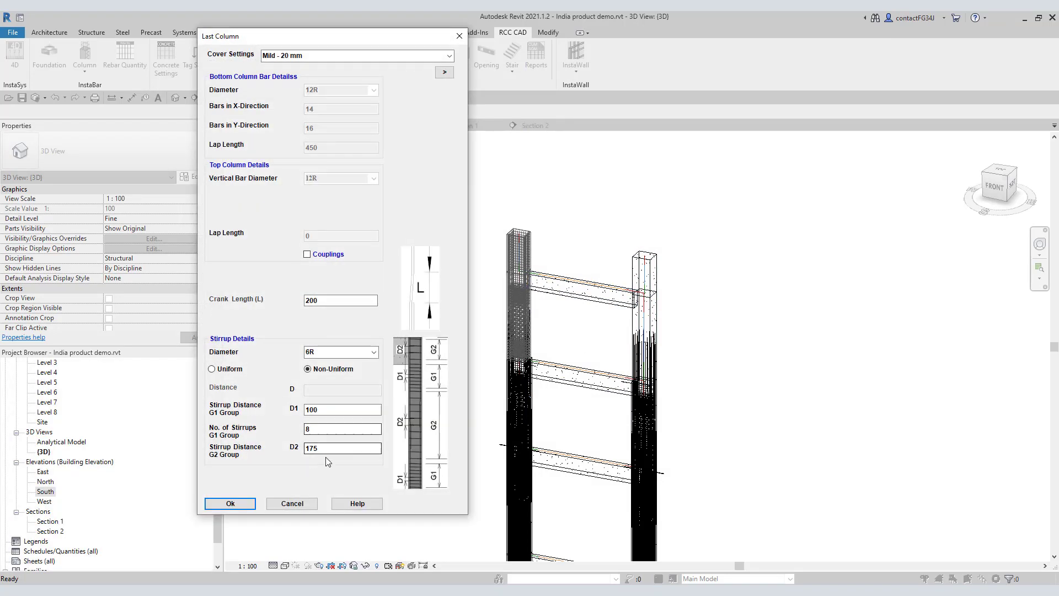
left_click(445, 72)
left_click(231, 503)
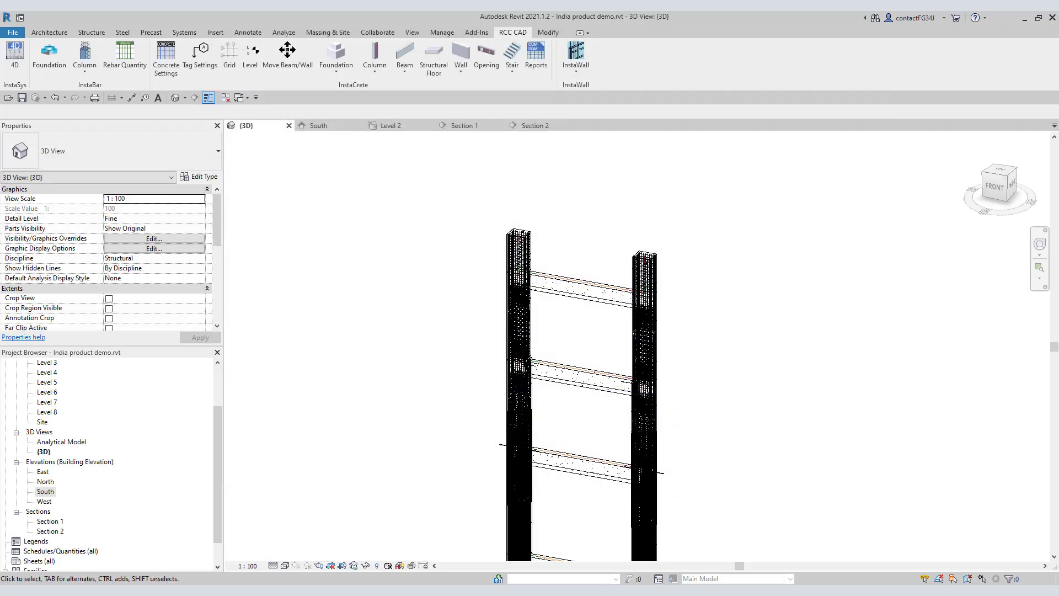
- Examine the finished reinforcement cages of the topmost columns from several sides in the 3D view
scroll(449, 433, "up", 5)
scroll(407, 445, "down", 5)
scroll(860, 452, "up", 5)
scroll(869, 451, "down", 4)
left_click(176, 98)
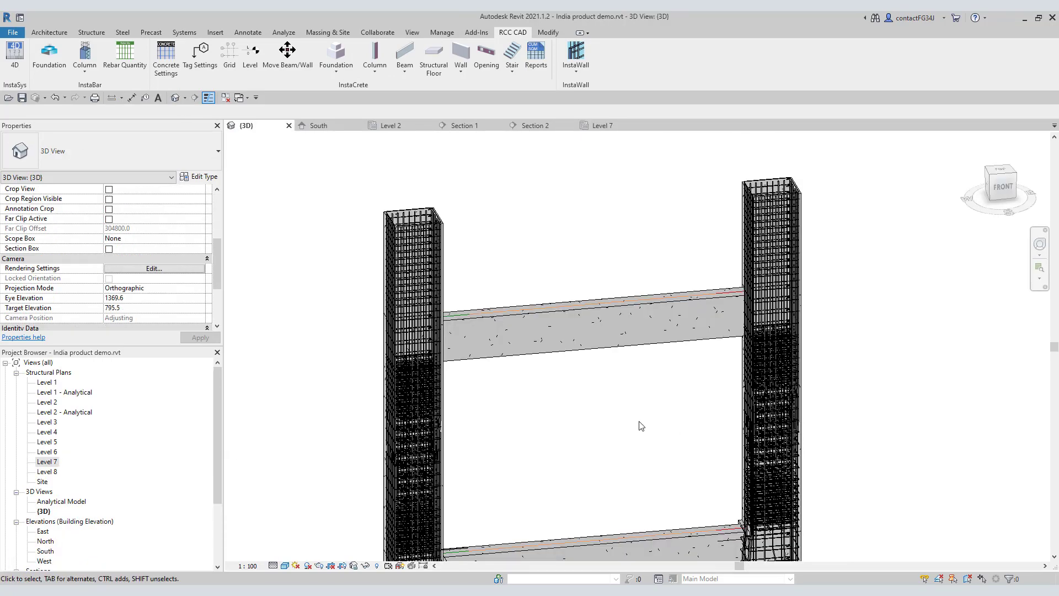
middle_click_drag(639, 426, 754, 365, "shift")
middle_click_drag(676, 388, 929, 430, "shift")
left_click_drag(739, 566, 709, 575)
scroll(638, 332, "up", 7)
scroll(739, 359, "down", 6)
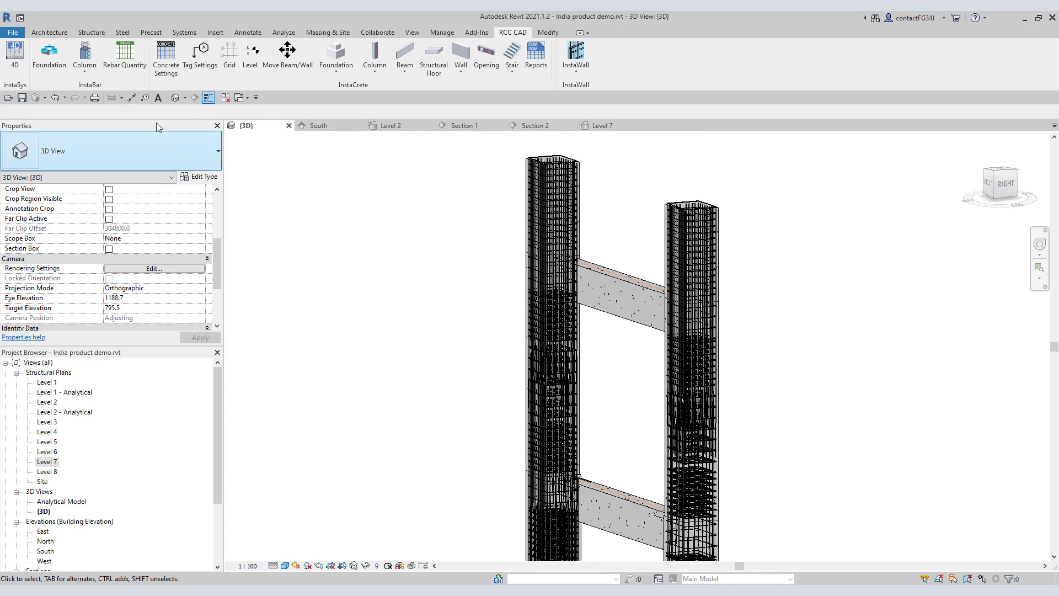
- Export the rebar quantities of the foundations and columns to an Excel workbook
left_click(129, 69)
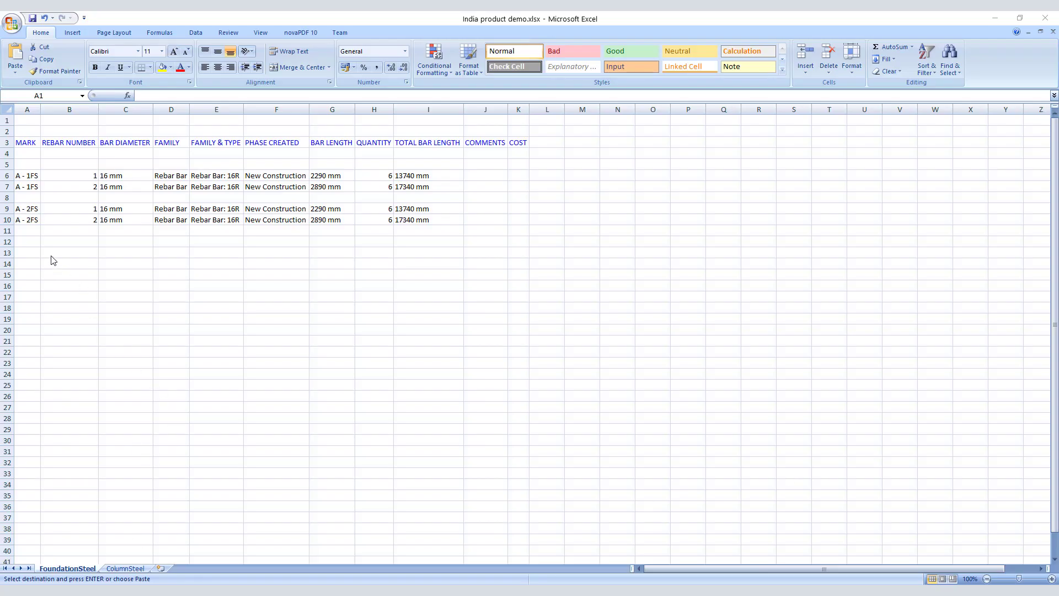